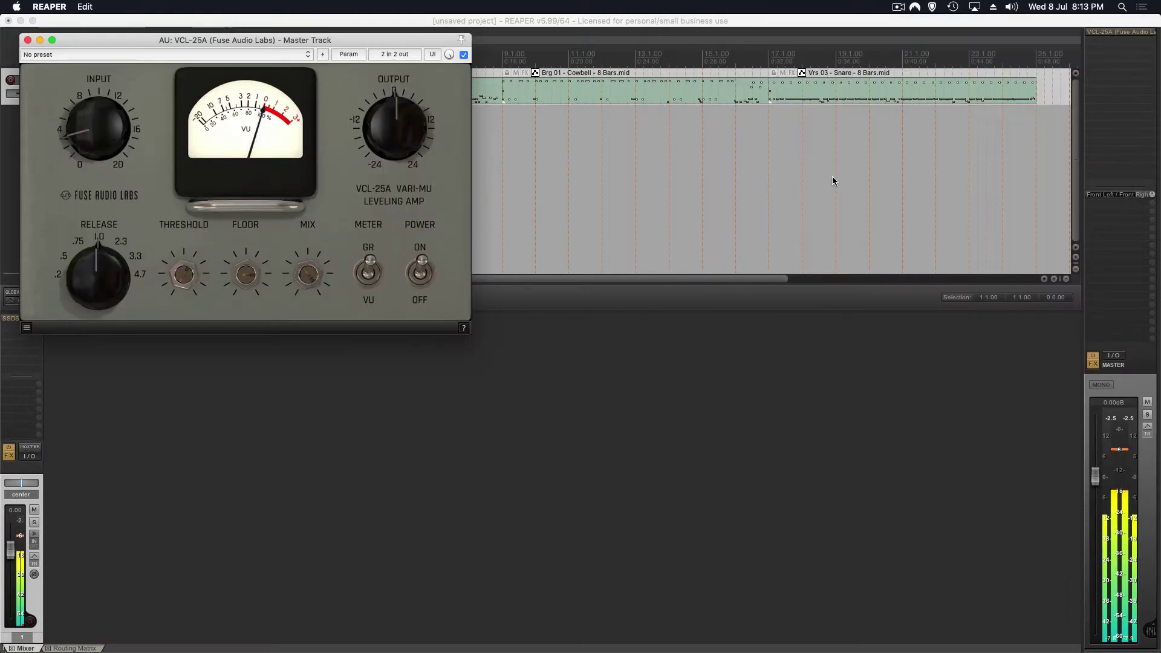
Lower the VCL-25A's threshold to 17.0 on the master track and raise its output slightly above 0.
drag(358, 48, 970, 350)
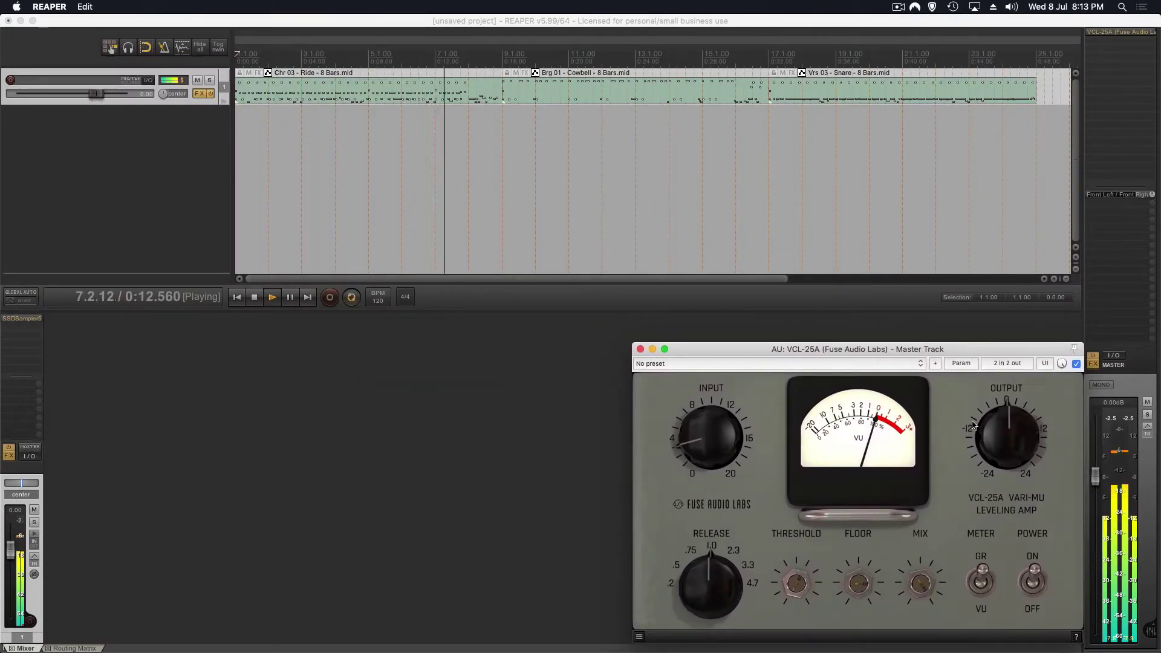
mouse_move(860, 586)
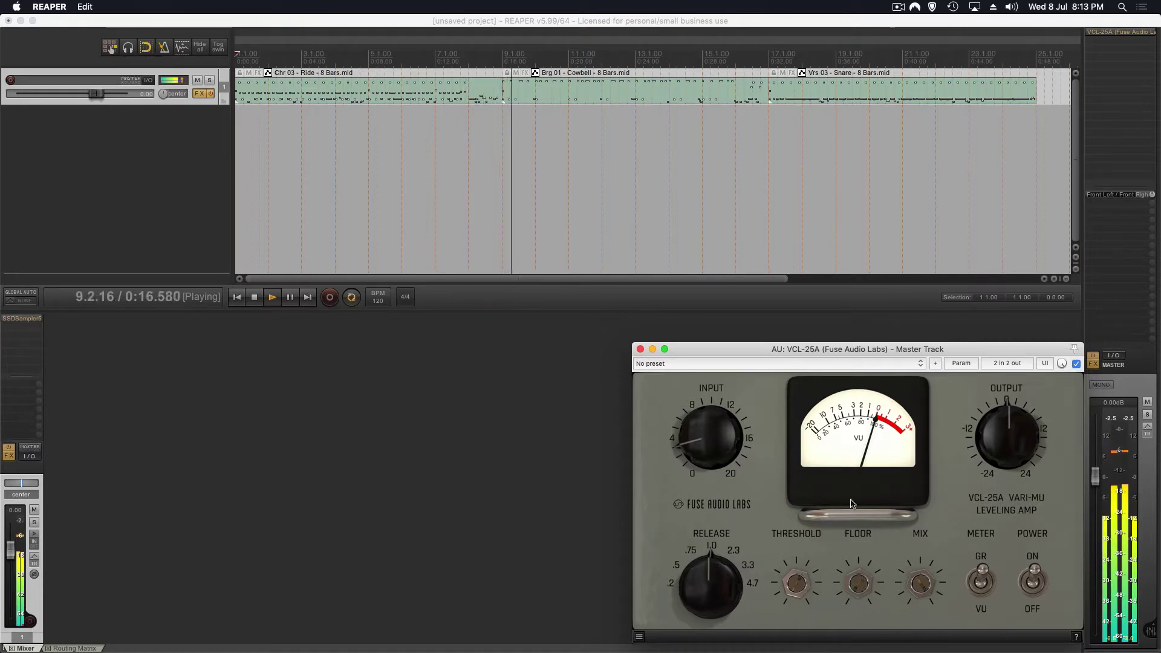
mouse_move(792, 586)
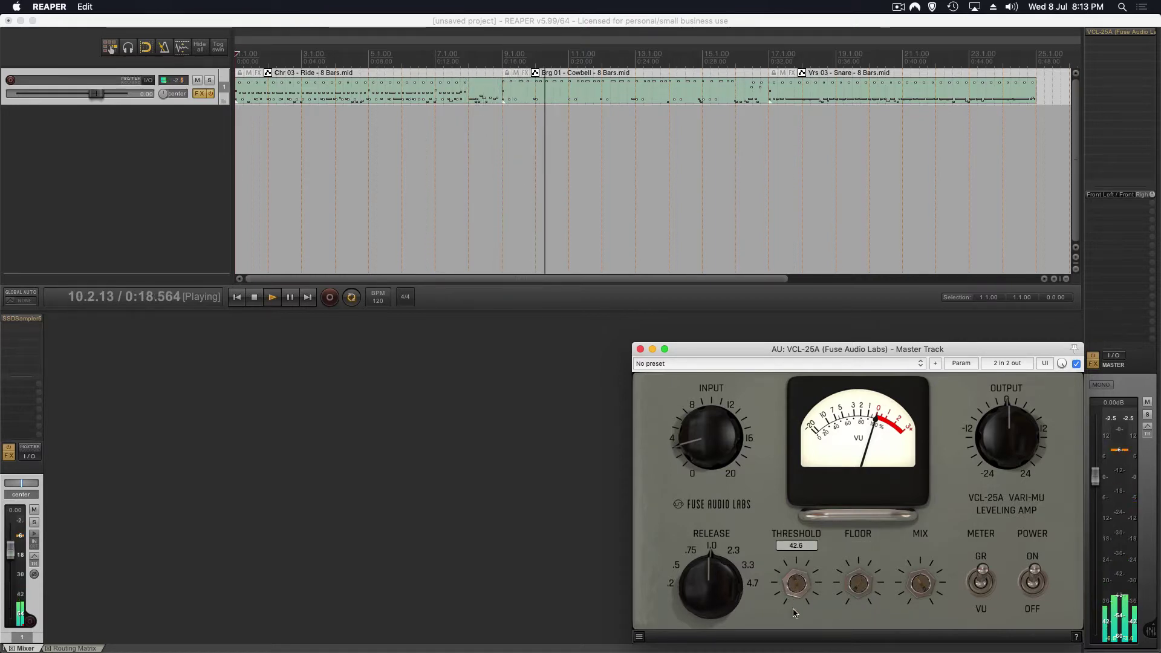
drag(796, 641, 795, 643)
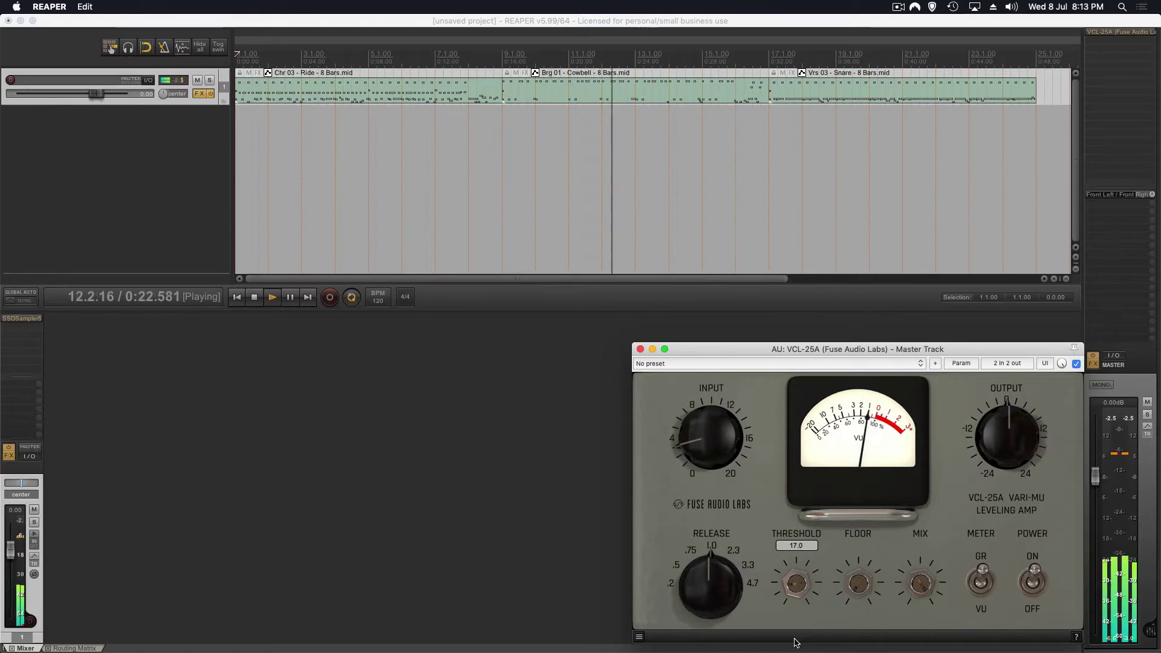
drag(992, 436, 1001, 435)
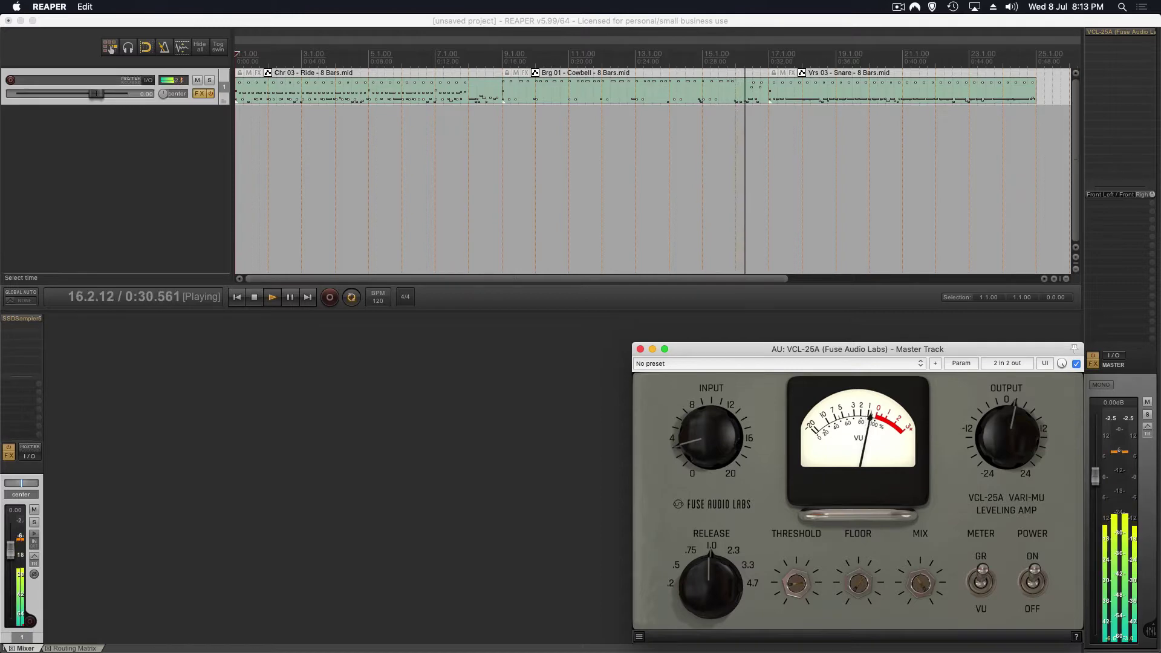
Add the AU Octafish plugin to Track 1 and move its window clear of the compressor.
double_click(21, 331)
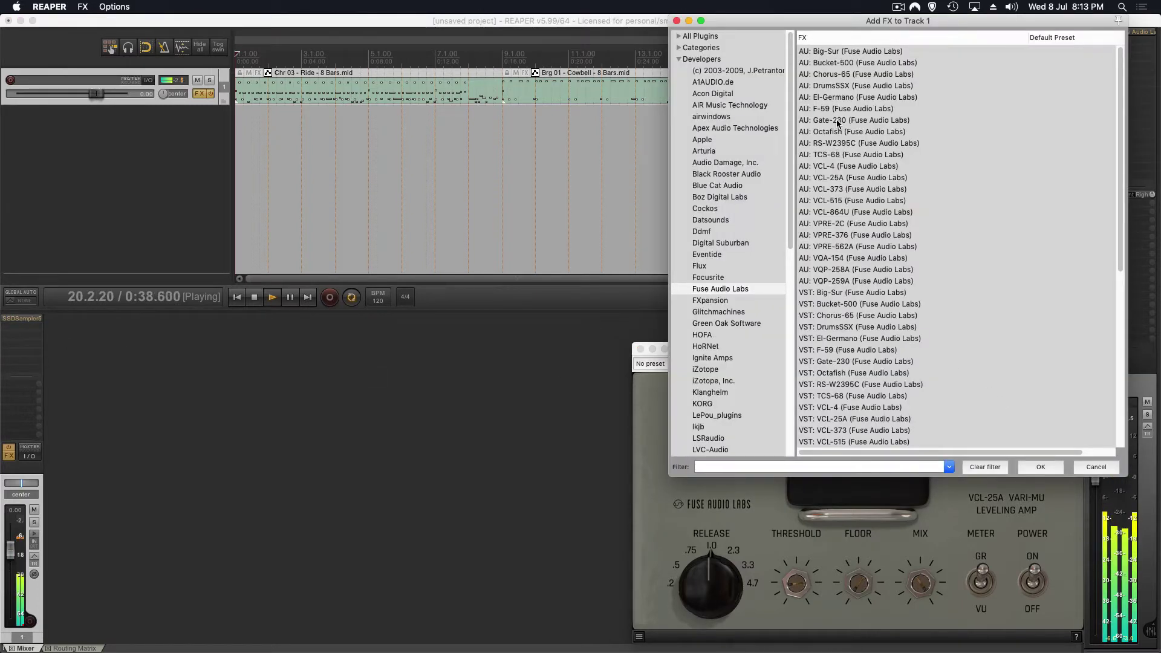
click(828, 133)
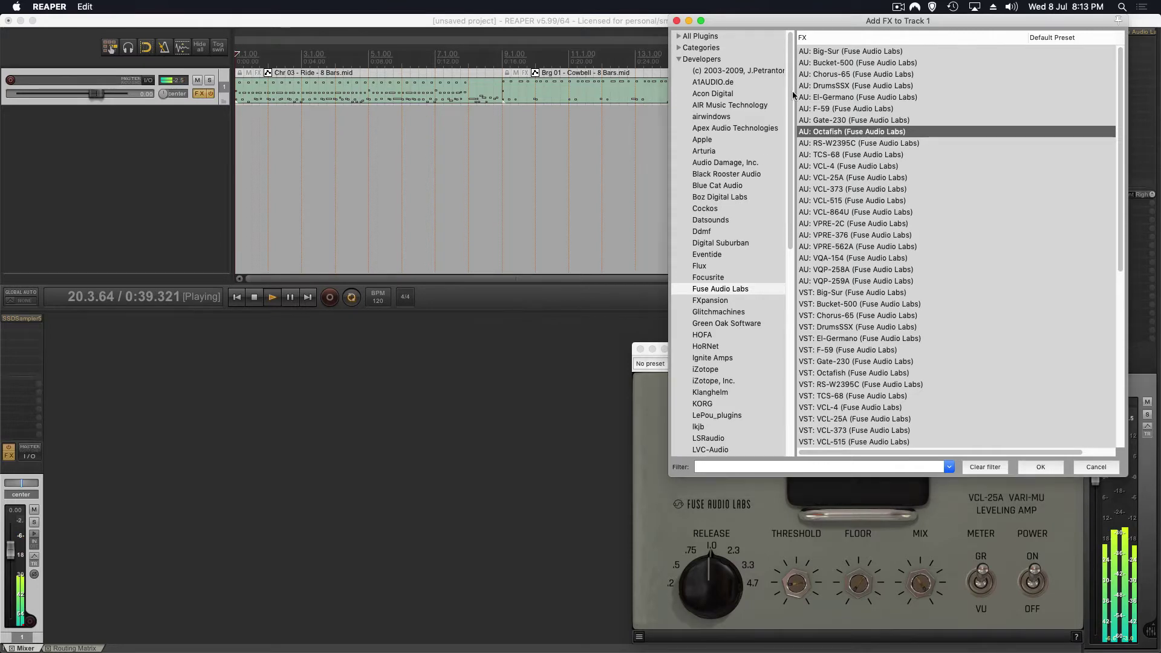
key(Return)
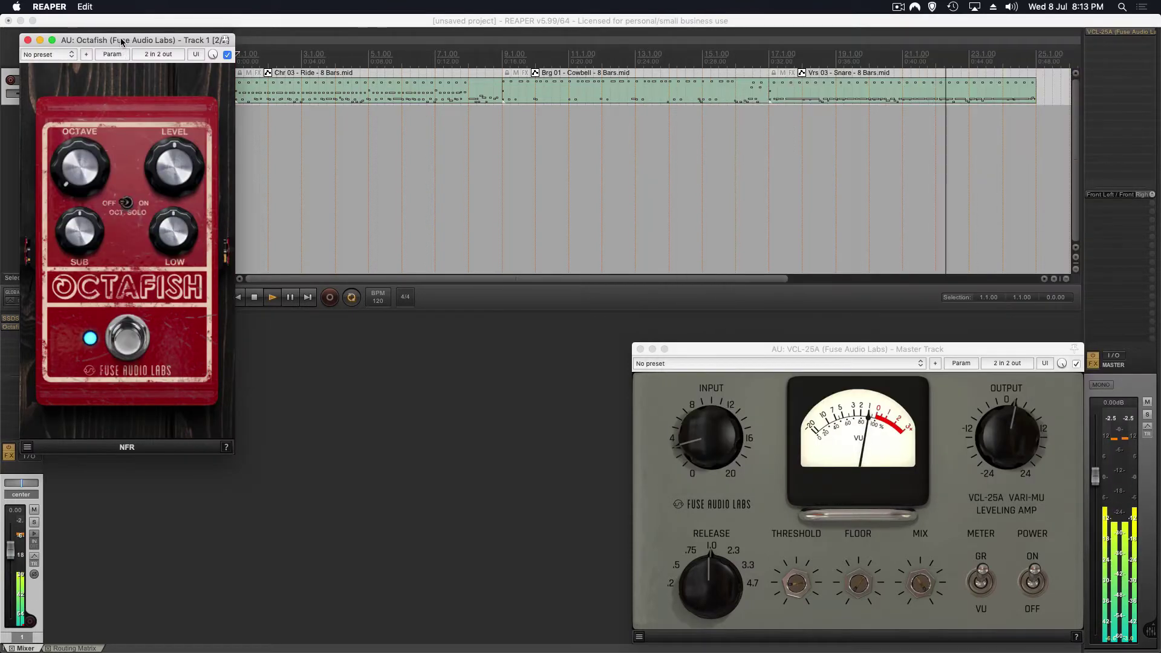
drag(121, 37, 291, 276)
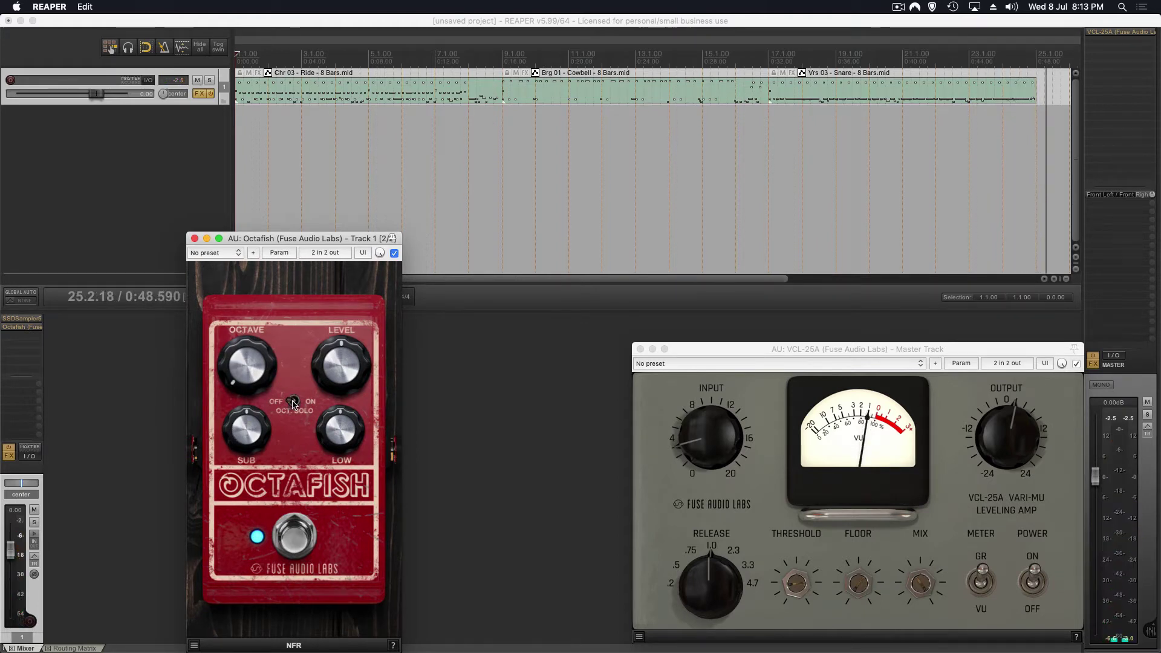
Raise the Octafish's octave, level and sub amounts, and compare the drums with the pedal bypassed and engaged.
drag(236, 363, 255, 304)
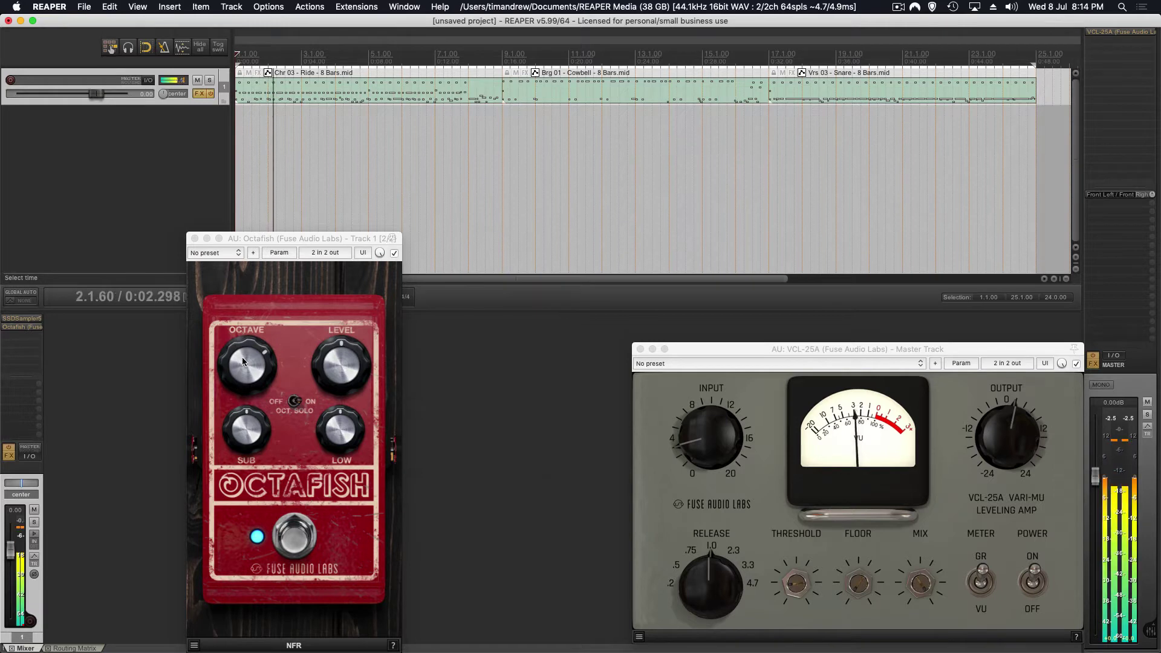
drag(340, 357, 277, 411)
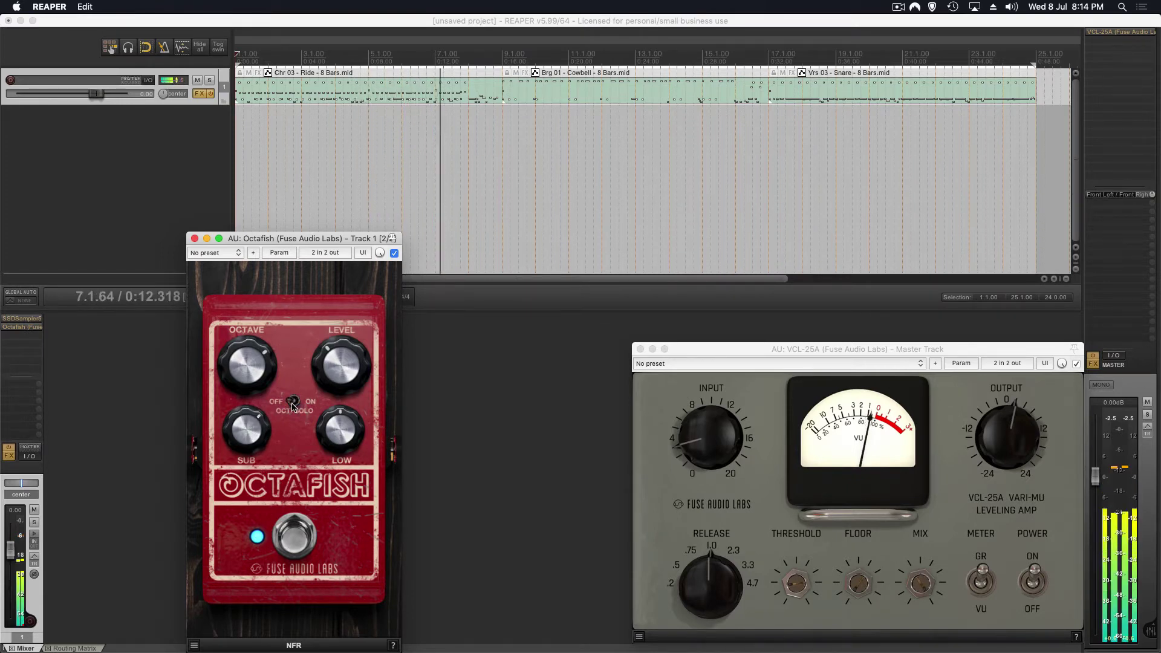
click(293, 539)
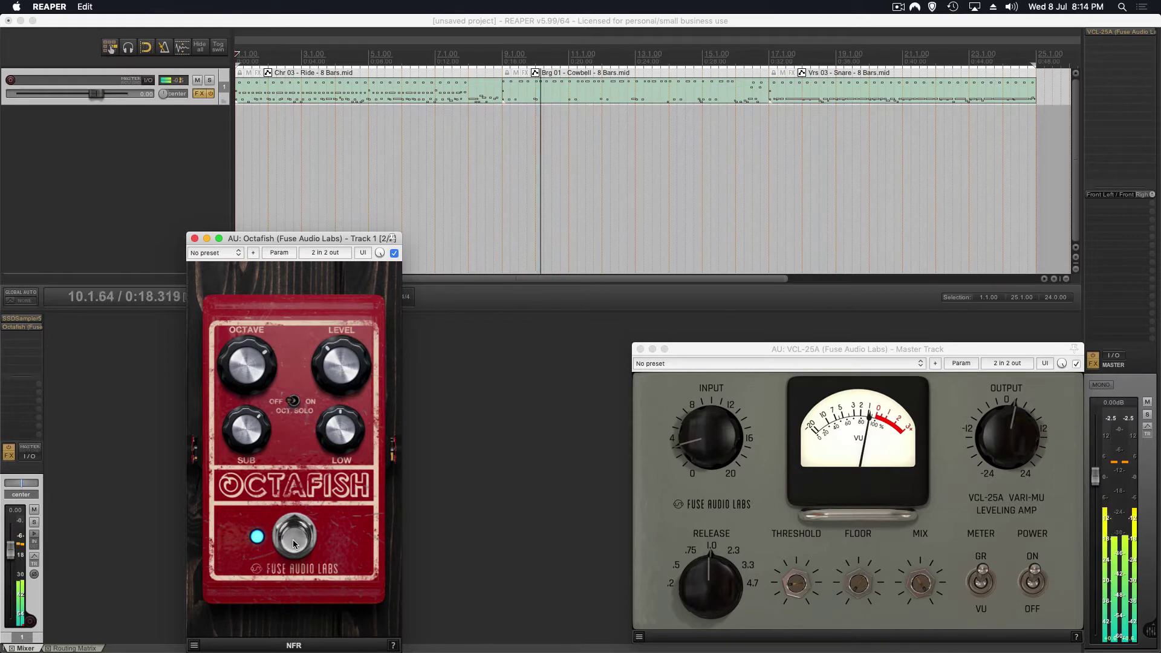
click(293, 539)
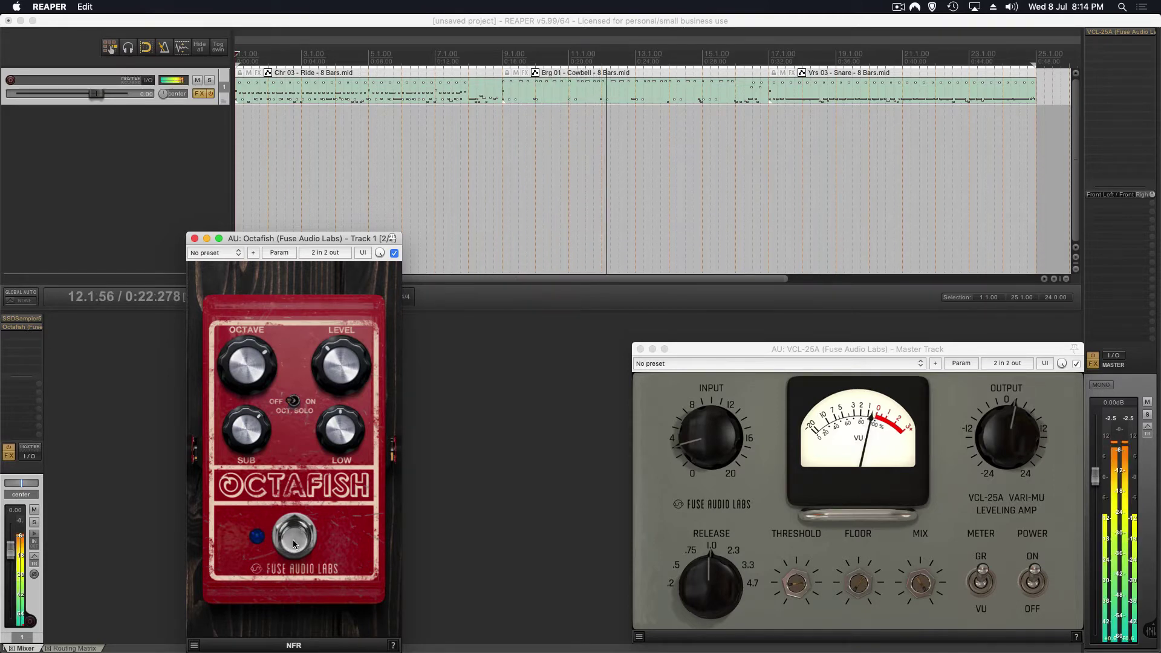
click(292, 539)
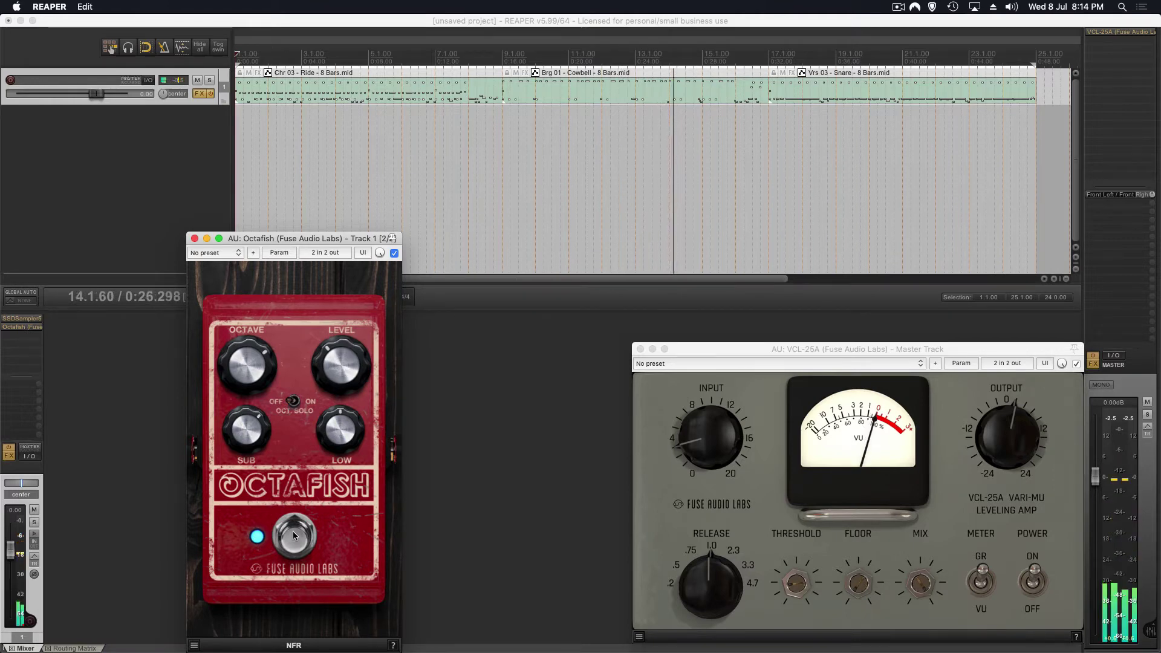
mouse_move(332, 358)
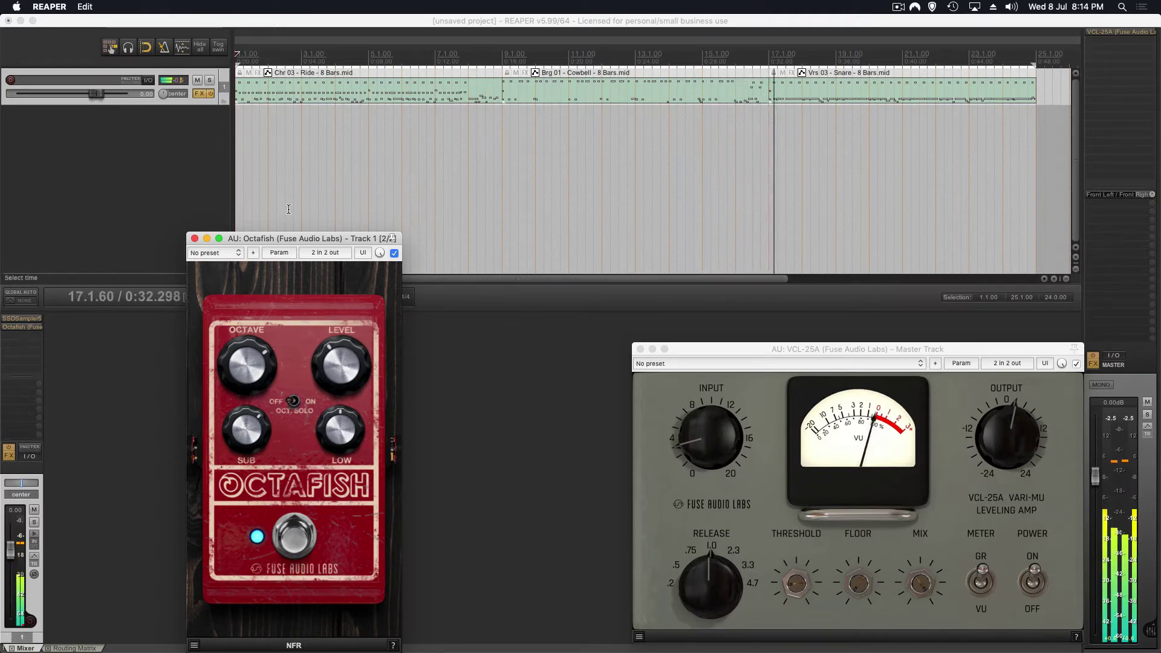
Create a second track, lower its volume to -30.5 dB and send Track 1 to it.
double_click(109, 401)
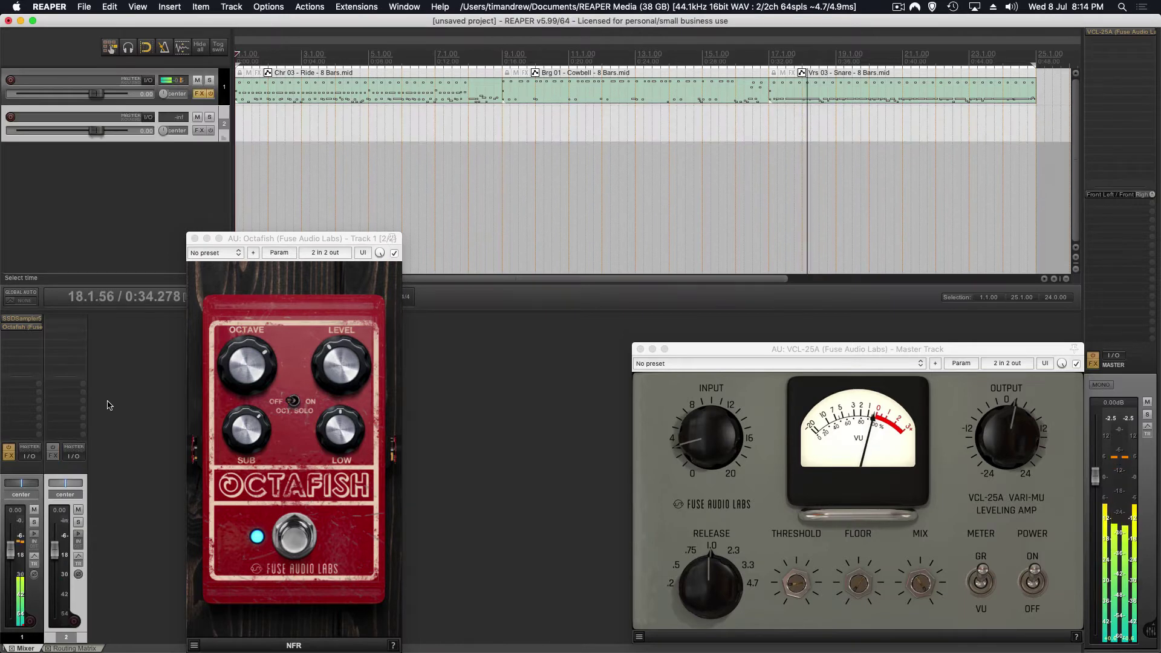
drag(54, 550, 55, 595)
drag(30, 456, 74, 357)
Add the AU F-59 amp plugin to Track 2 and move its window higher up over the timeline.
click(68, 322)
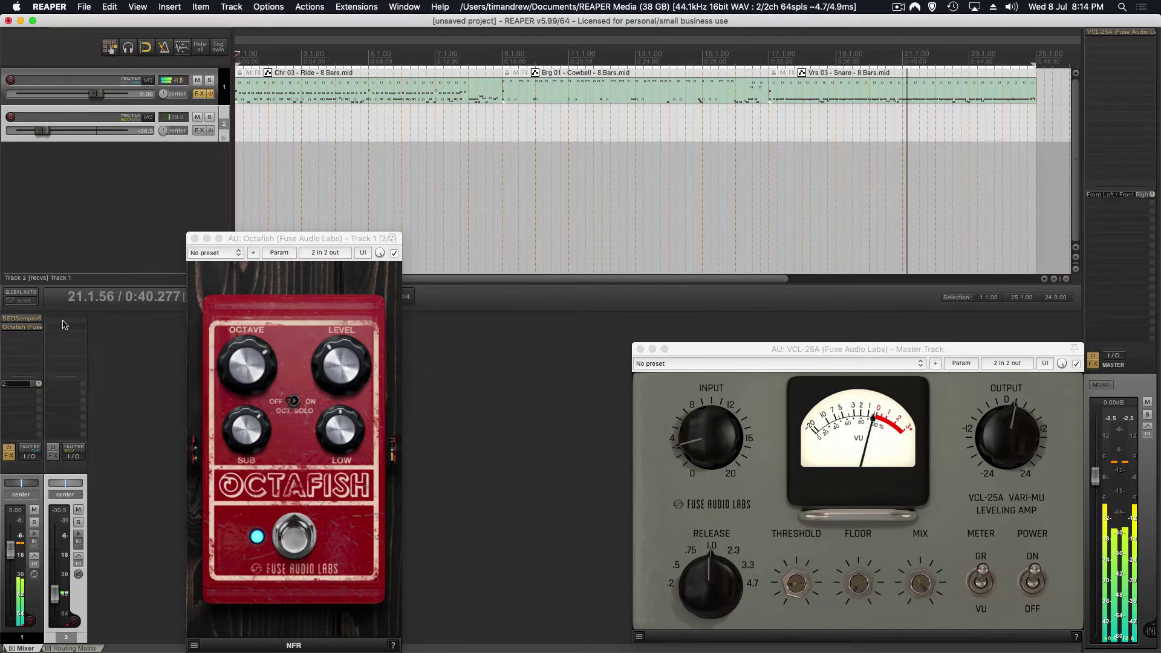
double_click(67, 327)
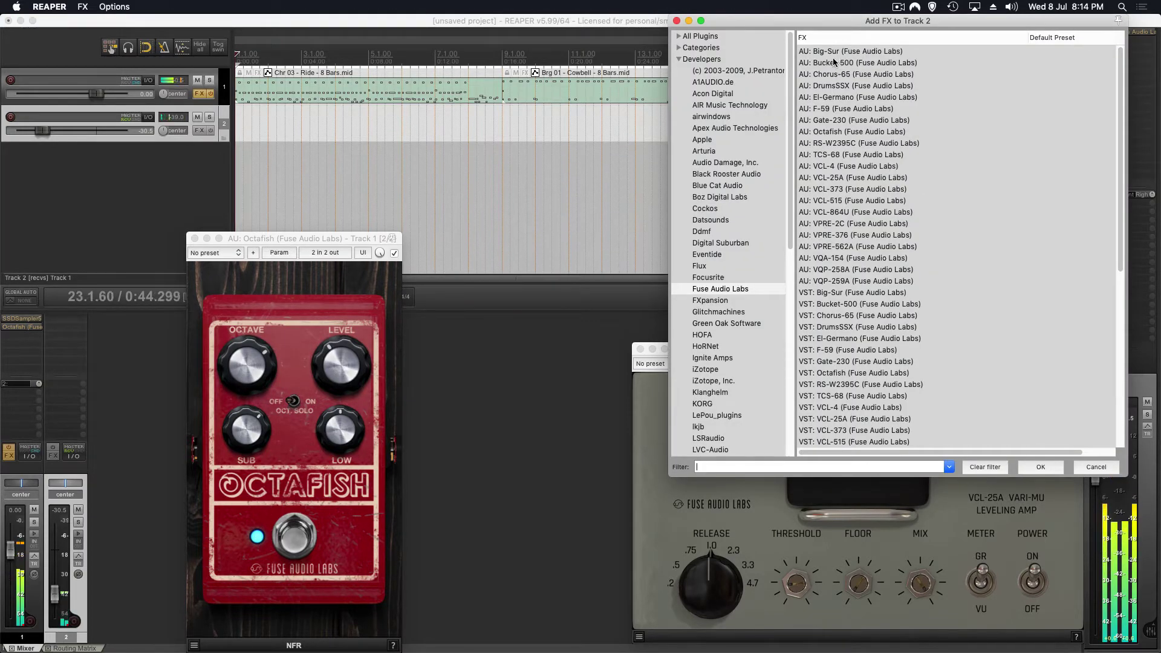
double_click(827, 109)
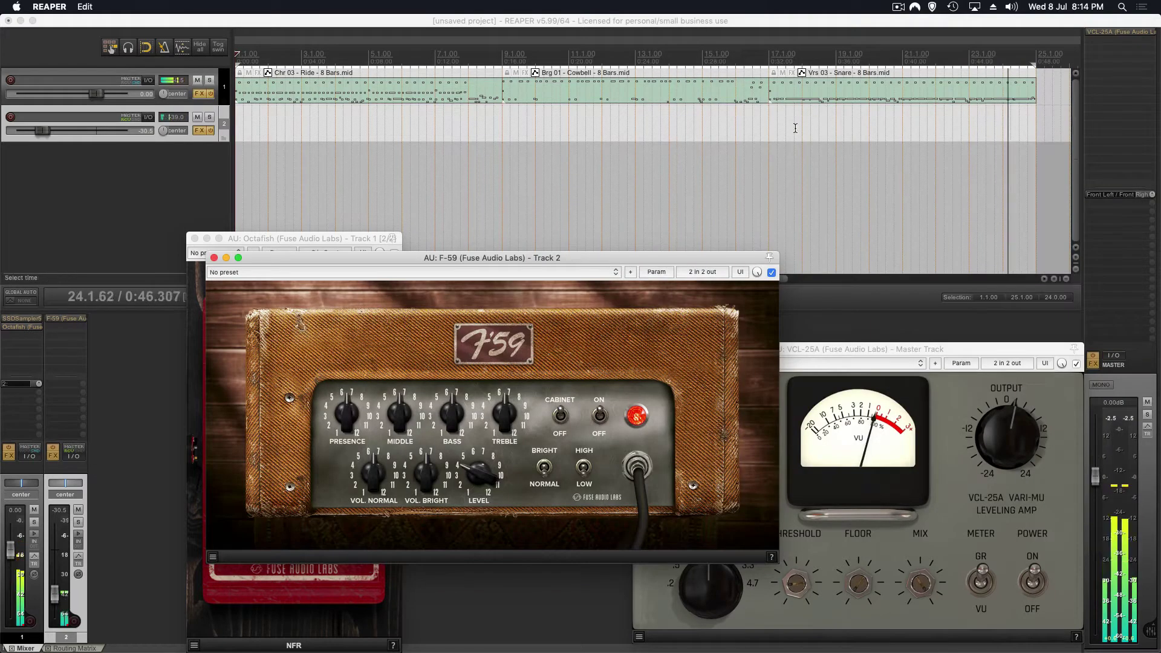
drag(471, 259, 574, 123)
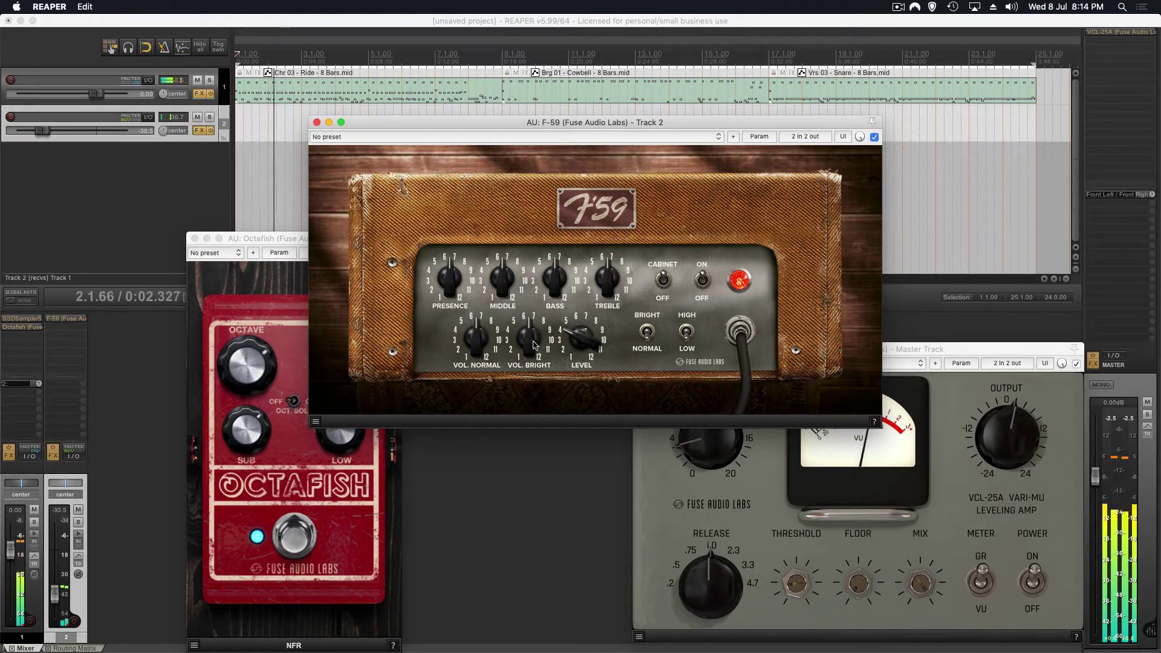
Set the F-59's middle to 1.0, and solo Track 2 with its volume at -11.2 dB.
drag(501, 272, 501, 296)
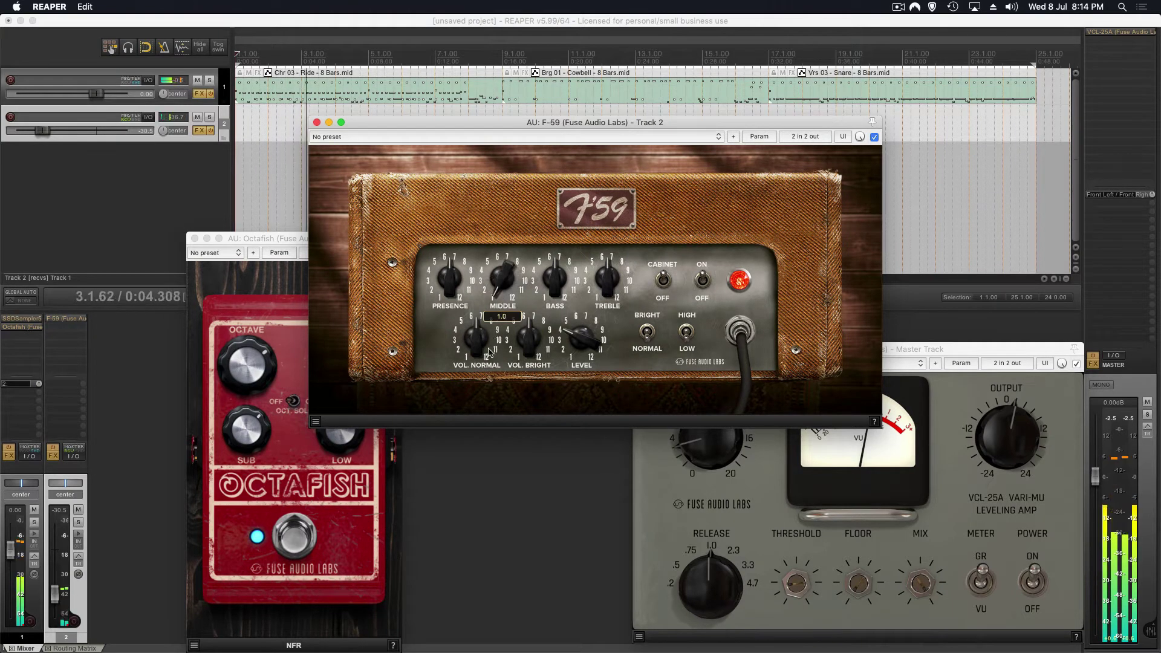
click(78, 523)
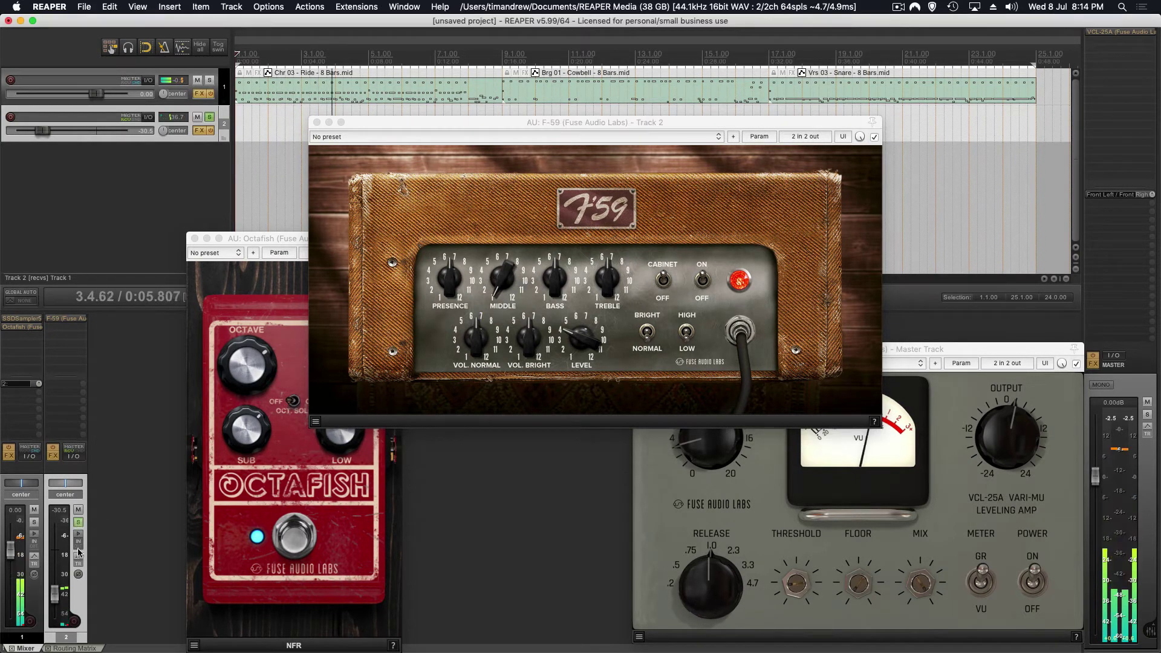
double_click(55, 592)
drag(55, 552, 55, 571)
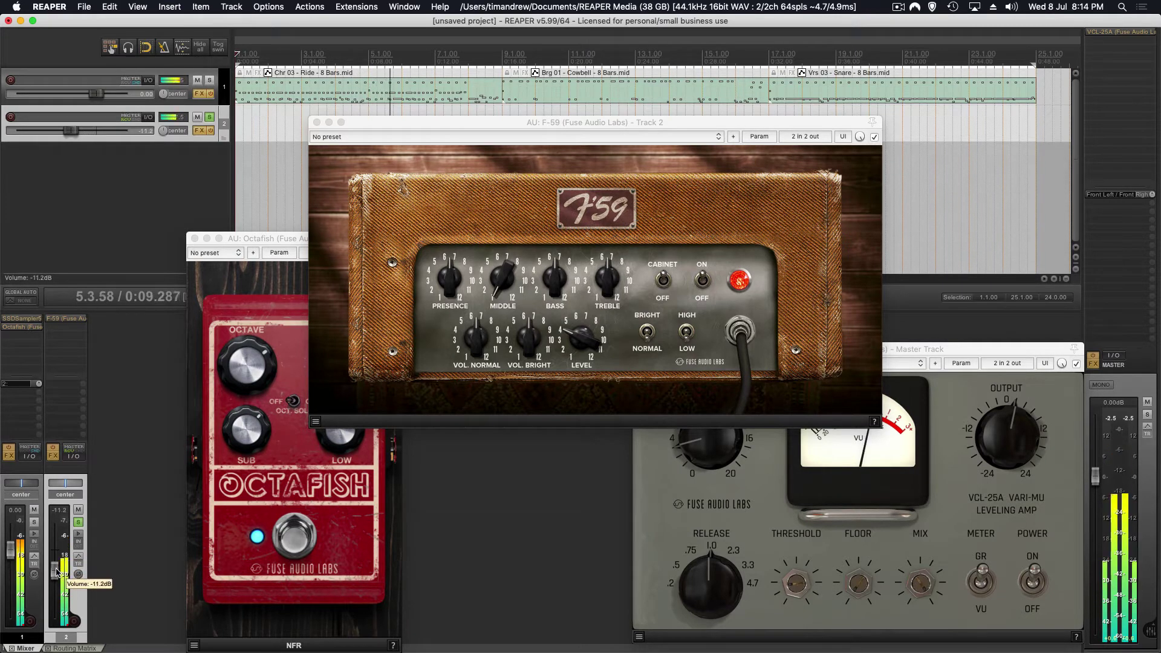
Adjust the F-59's bass and treble, and compare the soloed track with the amp bypassed and engaged.
click(665, 299)
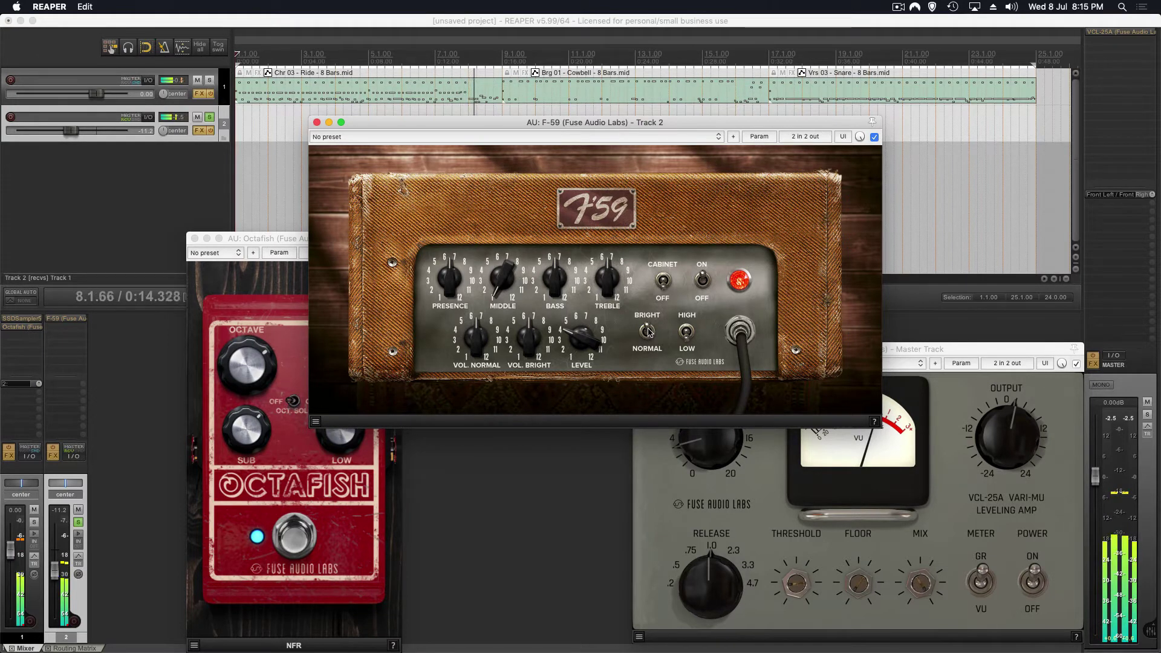
drag(544, 277, 593, 316)
drag(569, 358, 573, 334)
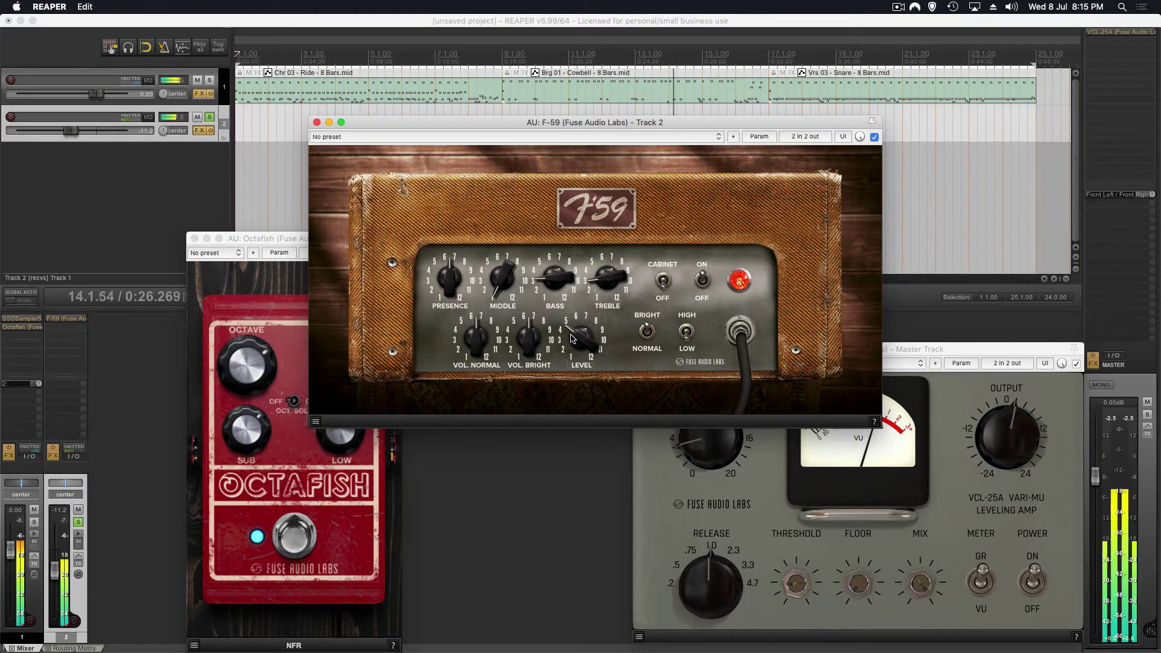
click(740, 282)
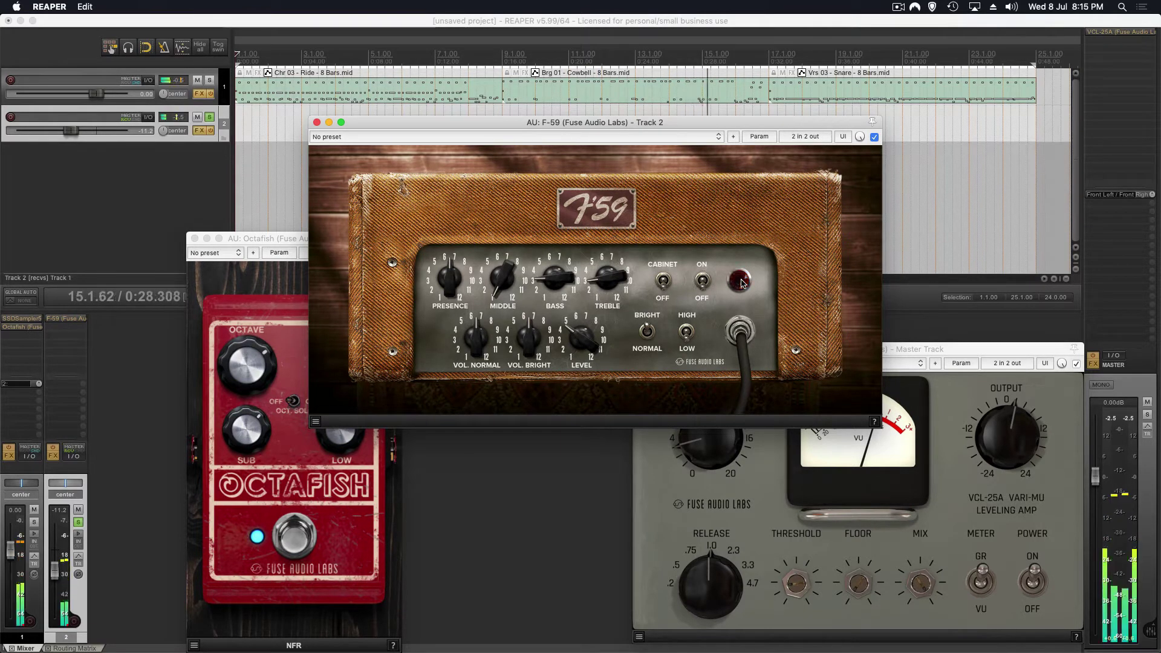
click(741, 281)
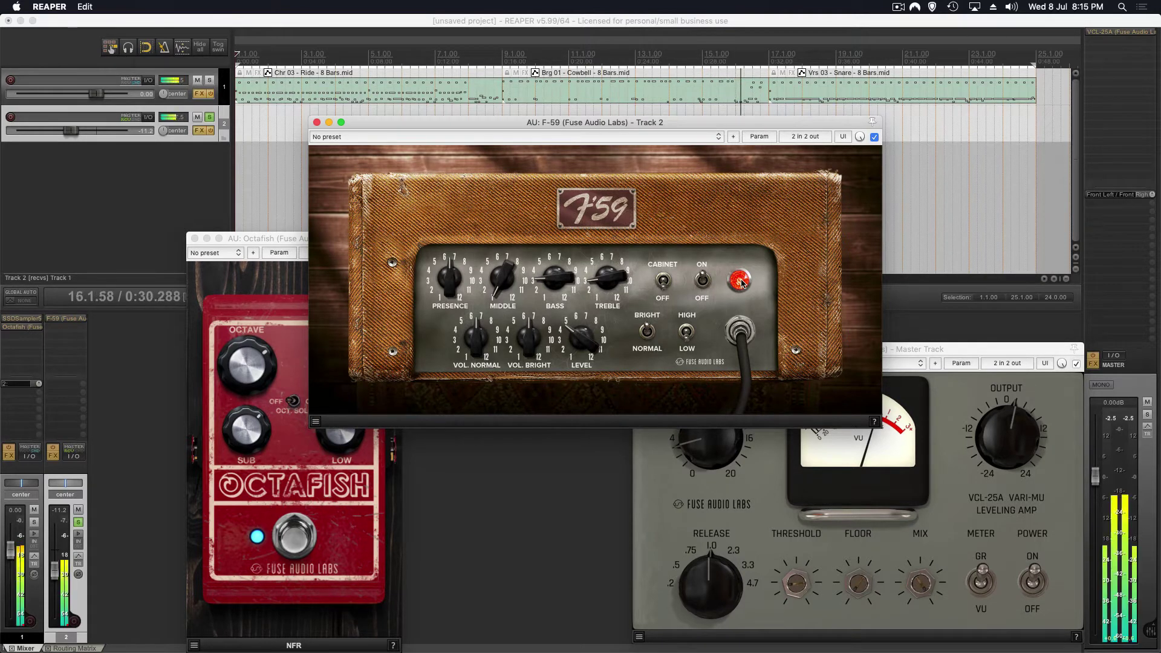
Unsolo Track 2, blend it in at -22.7 dB, and compare the mix with the track muted and unmuted.
click(63, 539)
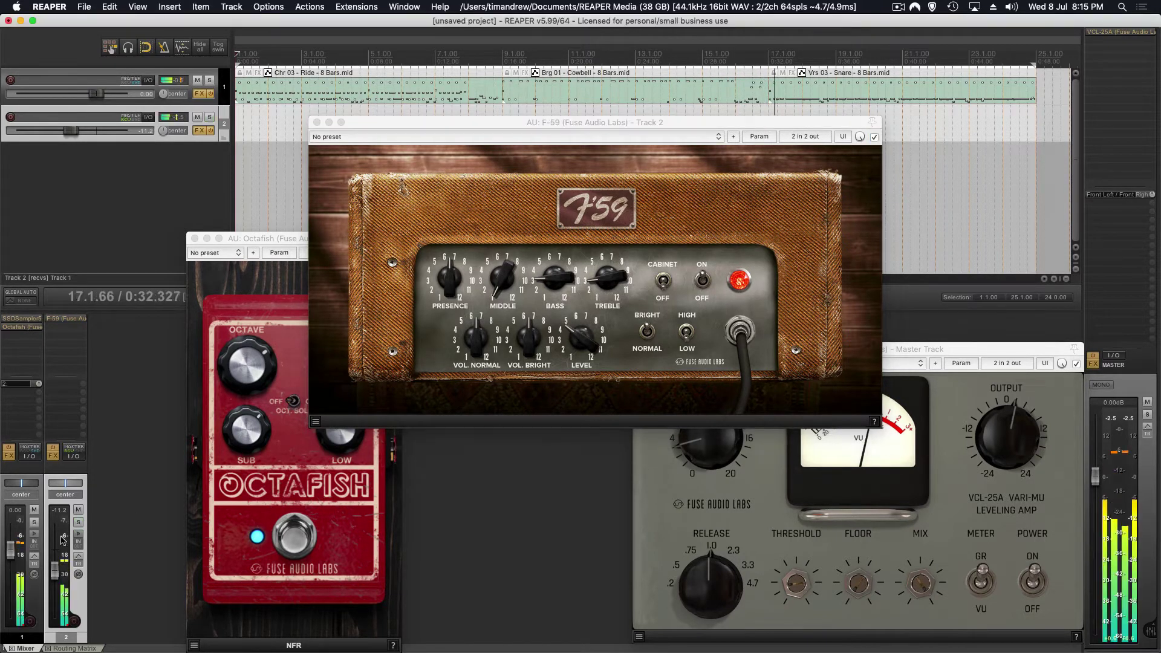
drag(59, 569, 55, 595)
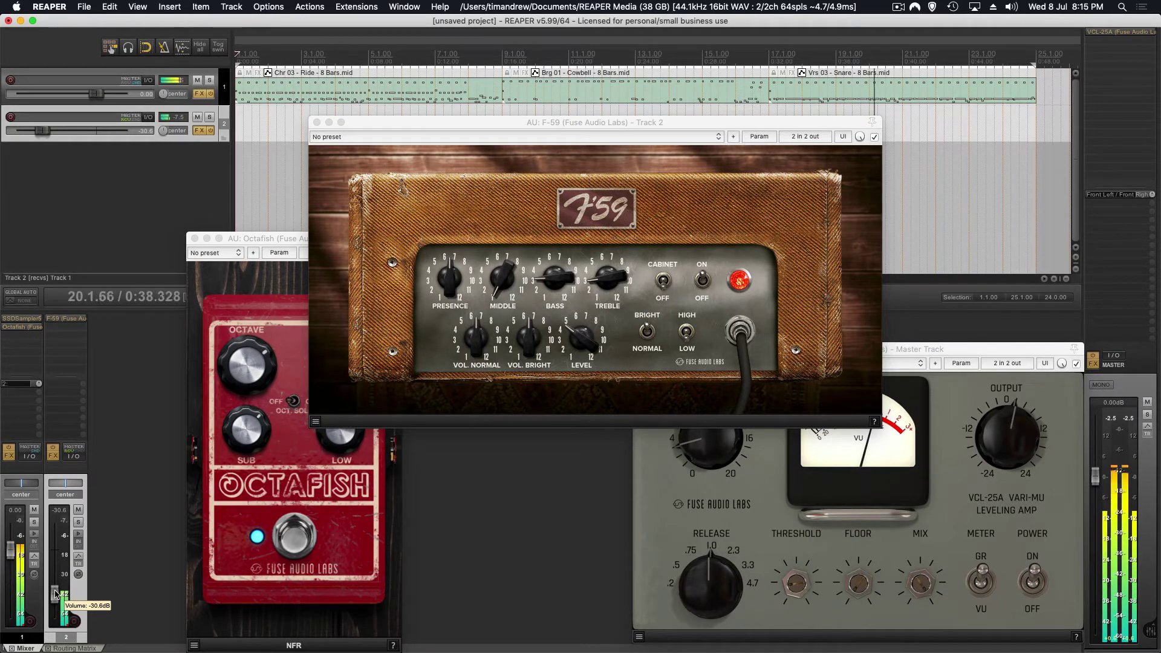
drag(55, 594, 57, 584)
click(79, 511)
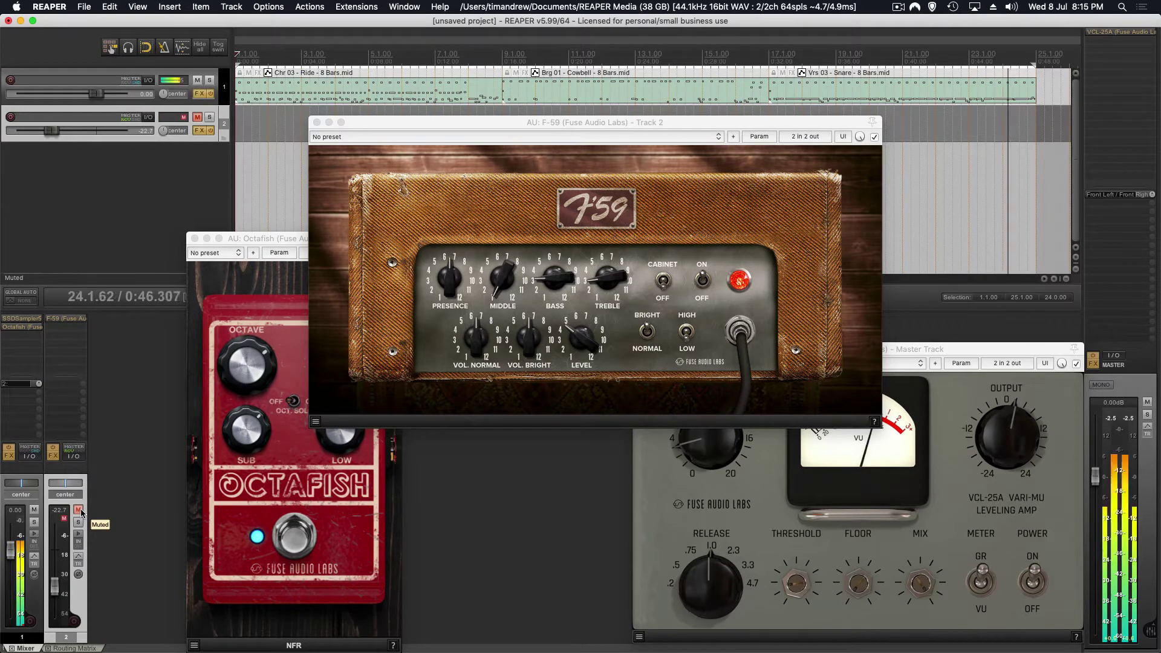
click(81, 512)
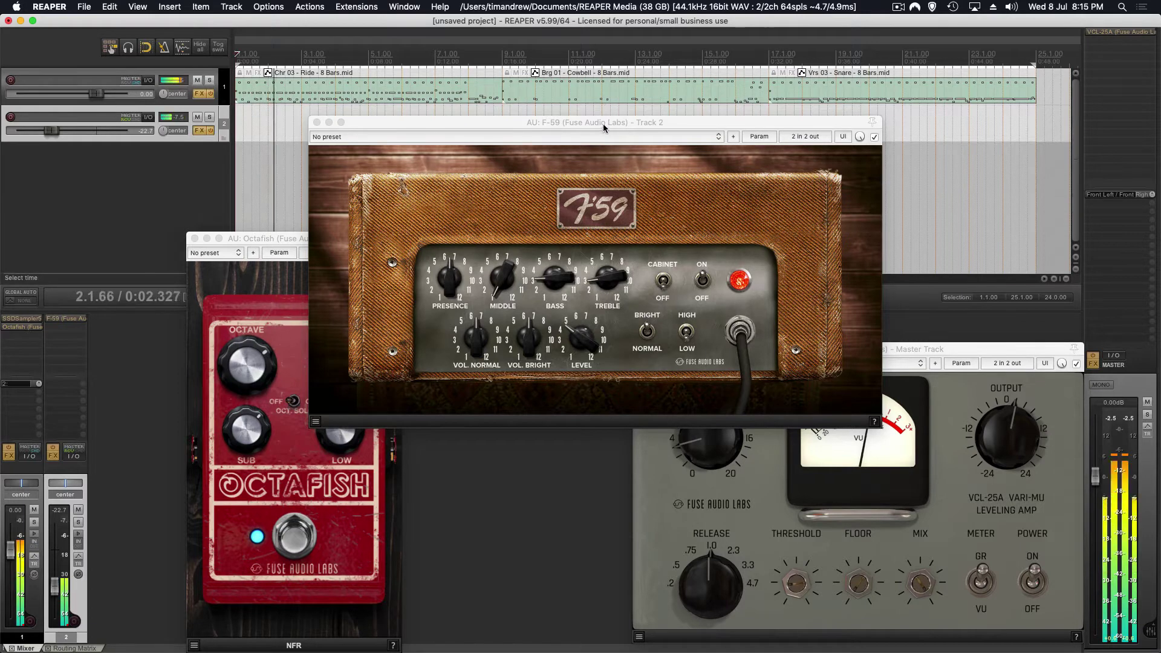
Move the F-59 window aside, add the AU VPRE-562A preamp to Track 1 and switch its input to AUX.
drag(603, 124, 491, 119)
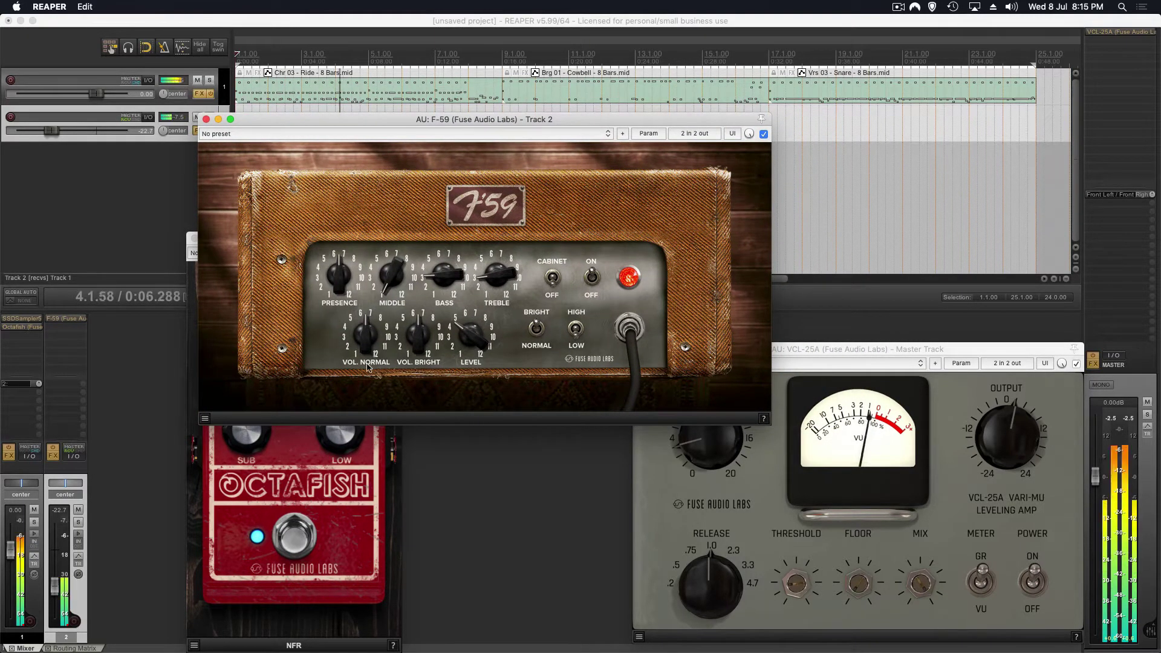
click(29, 340)
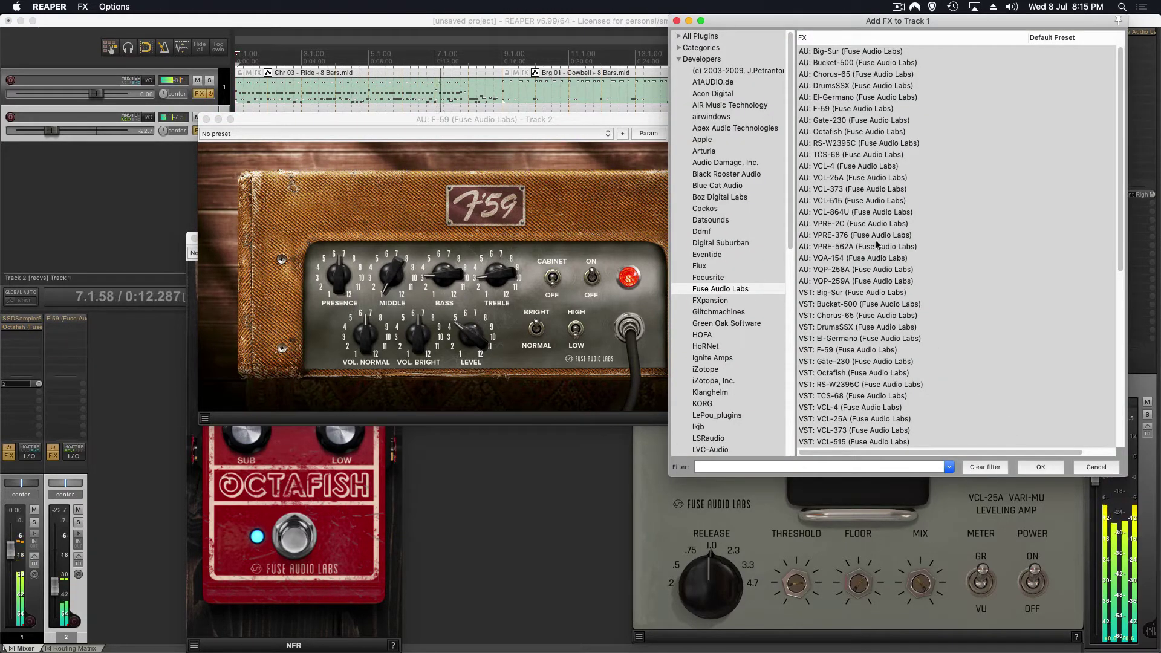
double_click(832, 248)
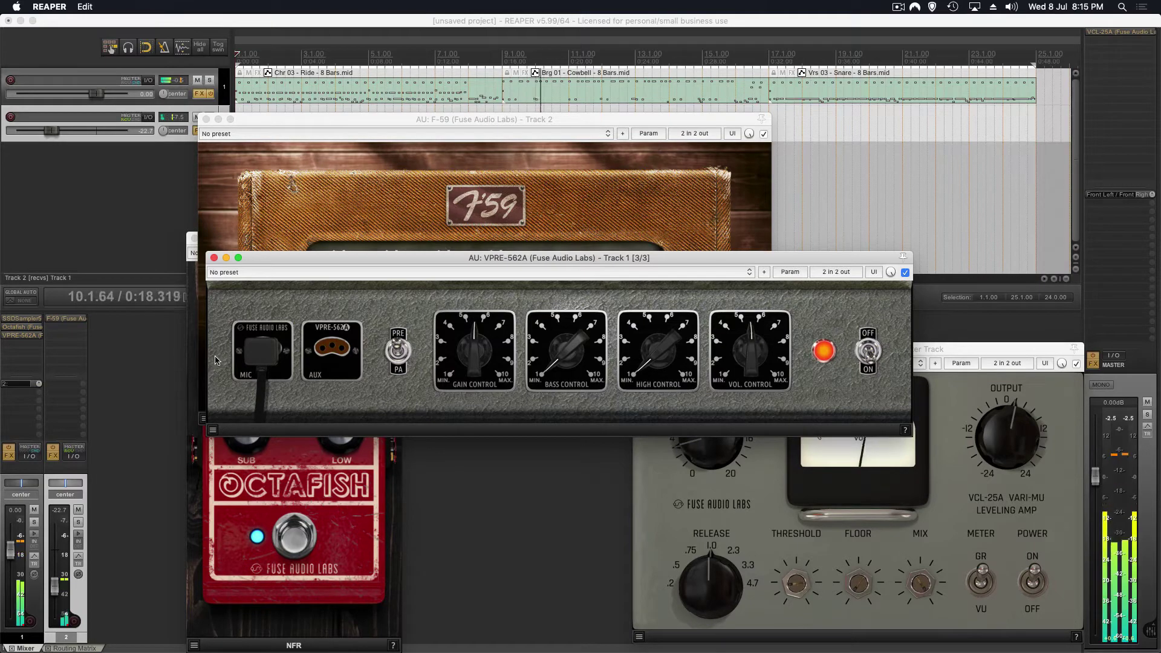
click(324, 354)
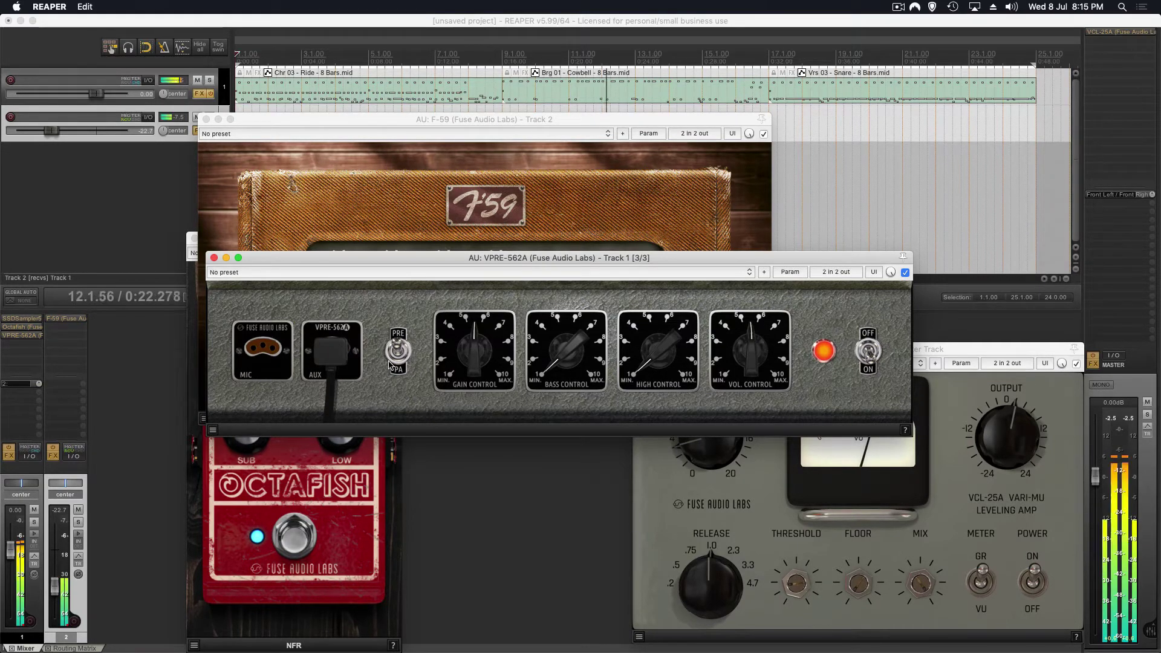
Switch the VPRE-562A's input to MIC, set its bass control to 5.2 and raise its high control.
click(278, 352)
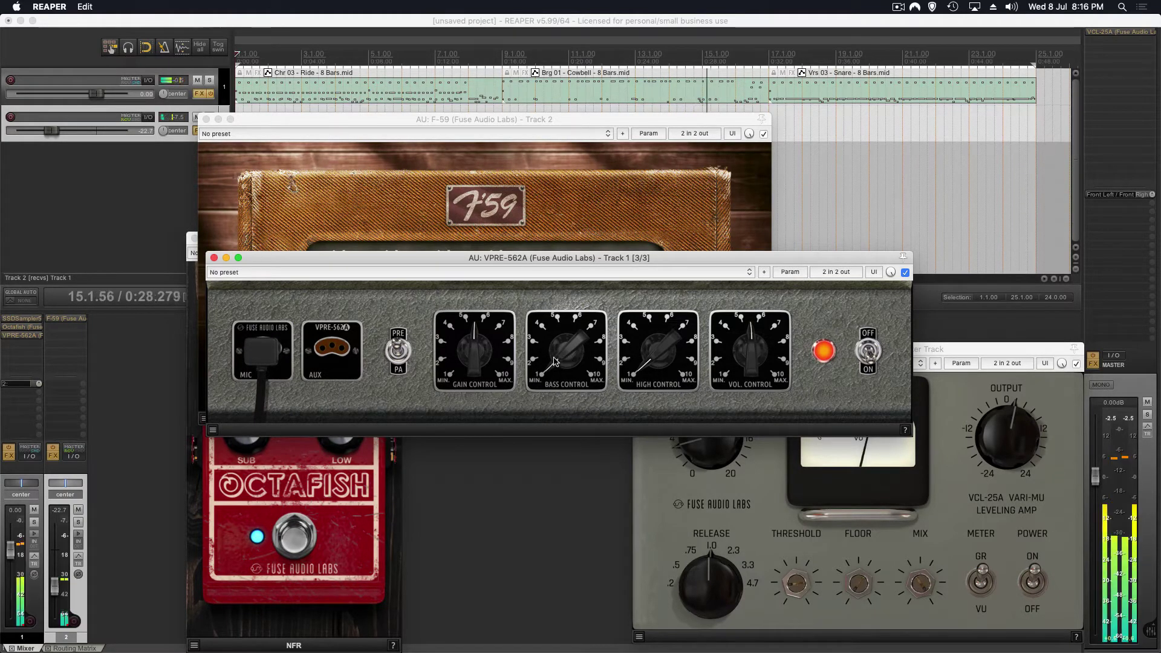
drag(553, 362, 557, 312)
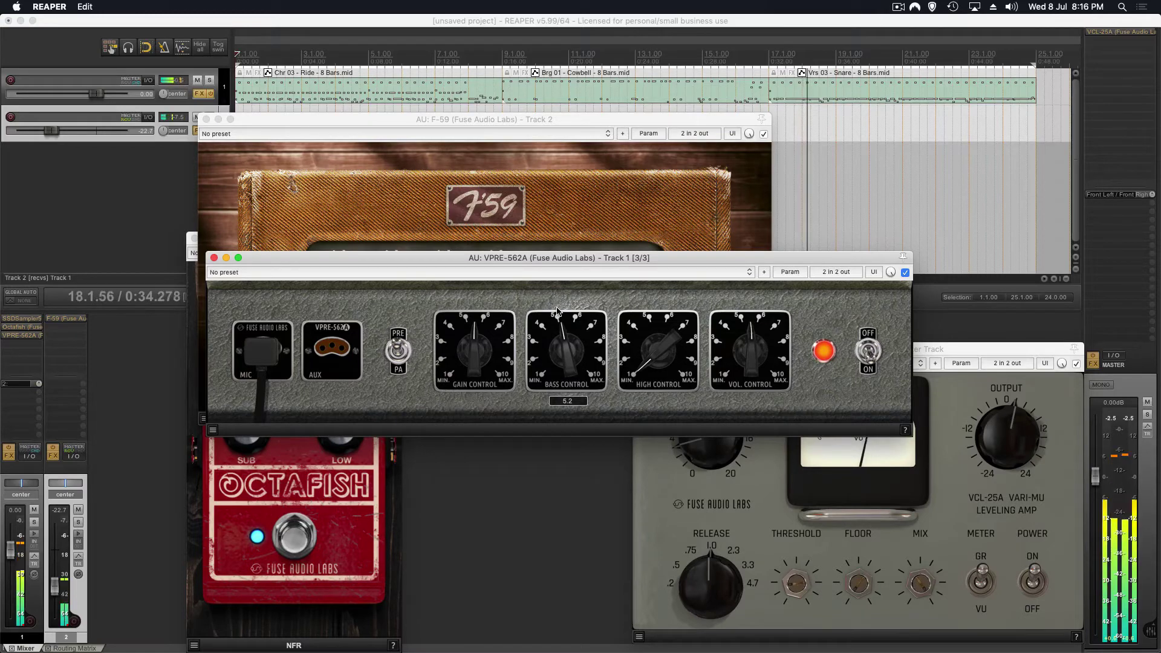
drag(646, 366, 651, 326)
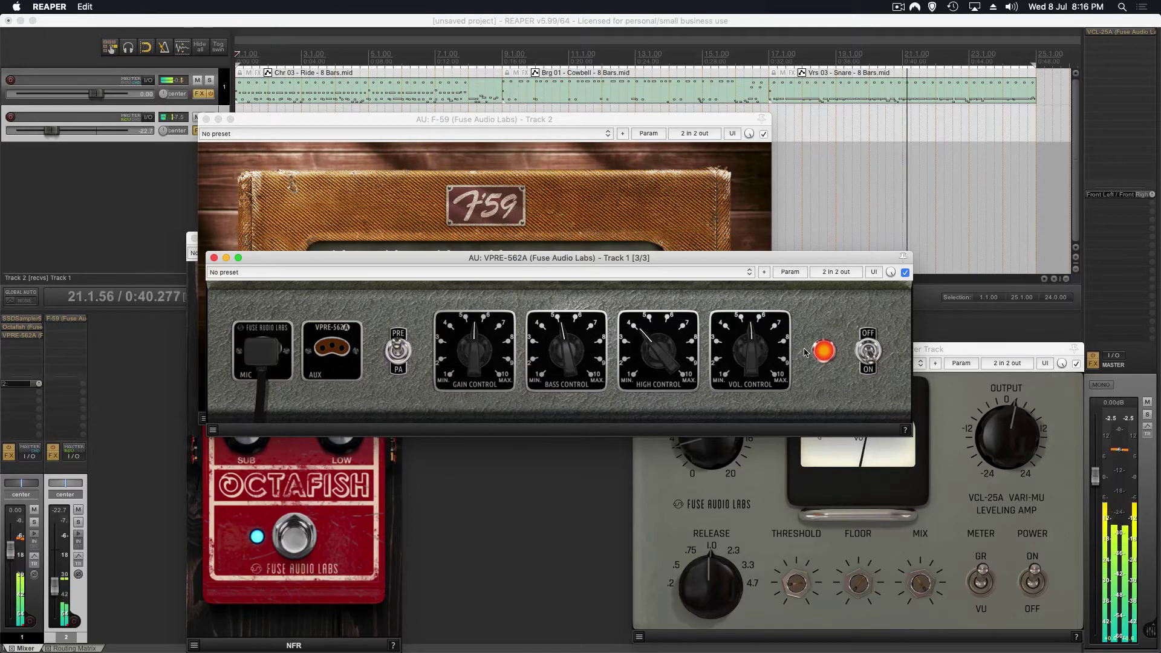
Compare Track 1 with the VPRE-562A off and on, and its AUX input against MIC, ending on MIC.
click(825, 352)
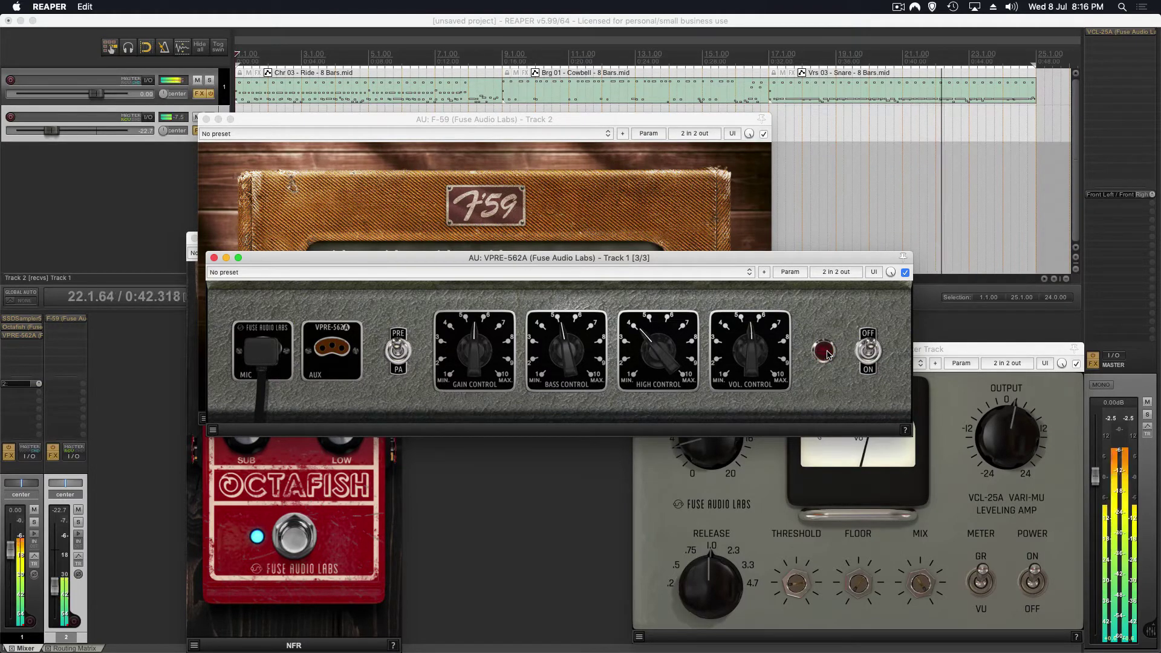
click(826, 353)
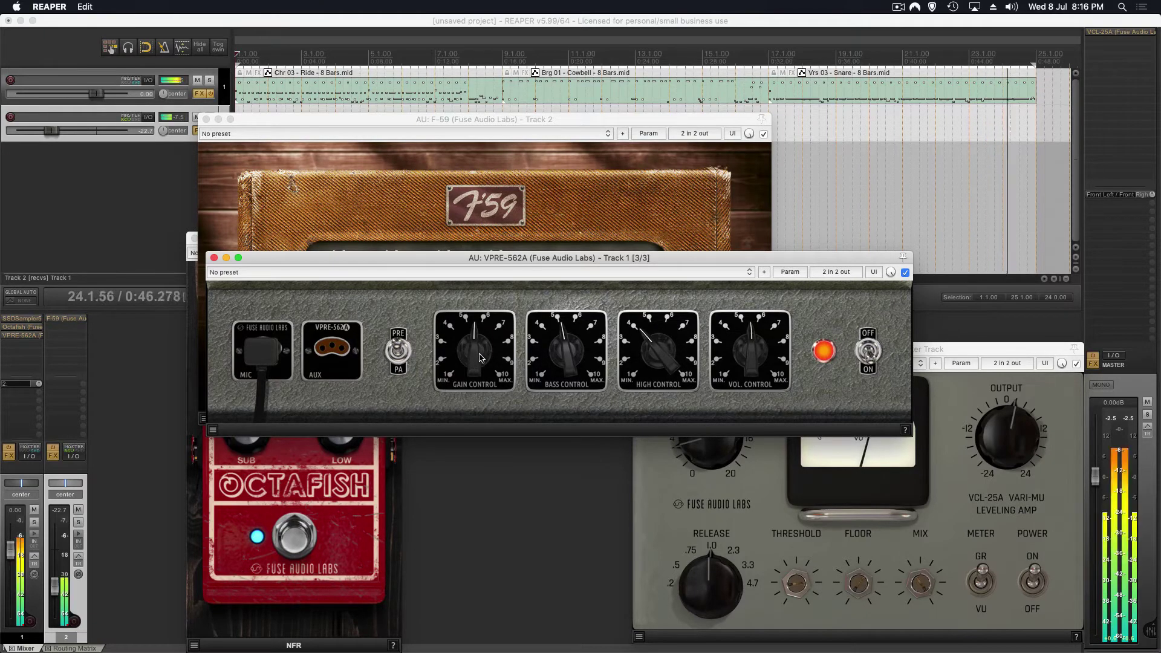
click(332, 357)
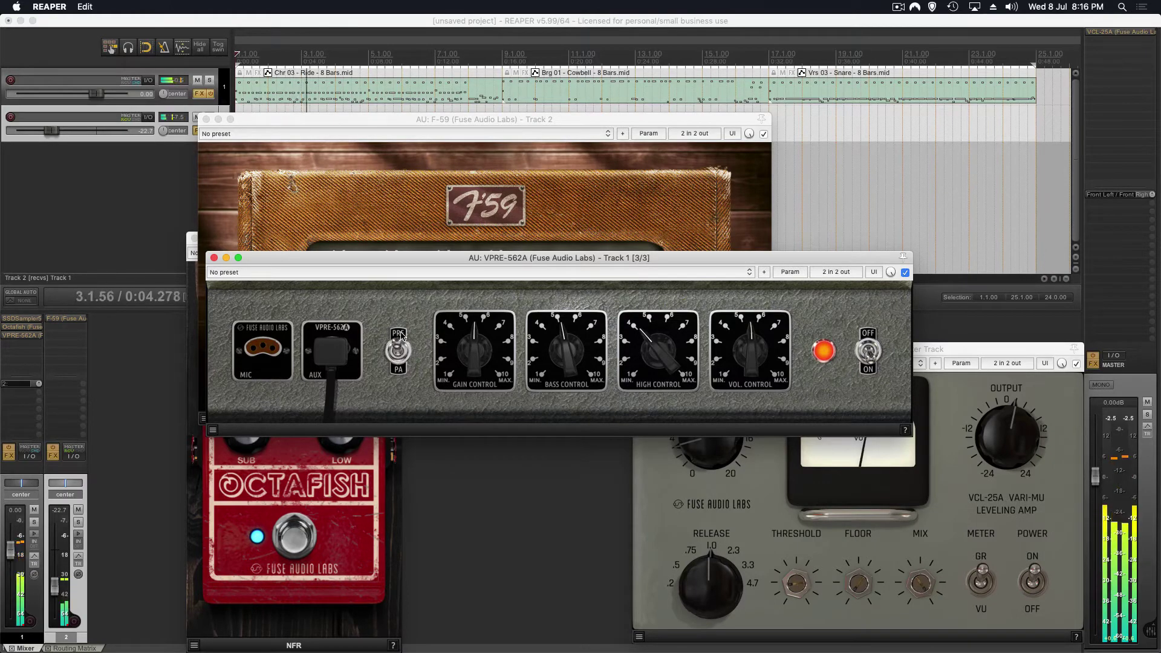
click(270, 353)
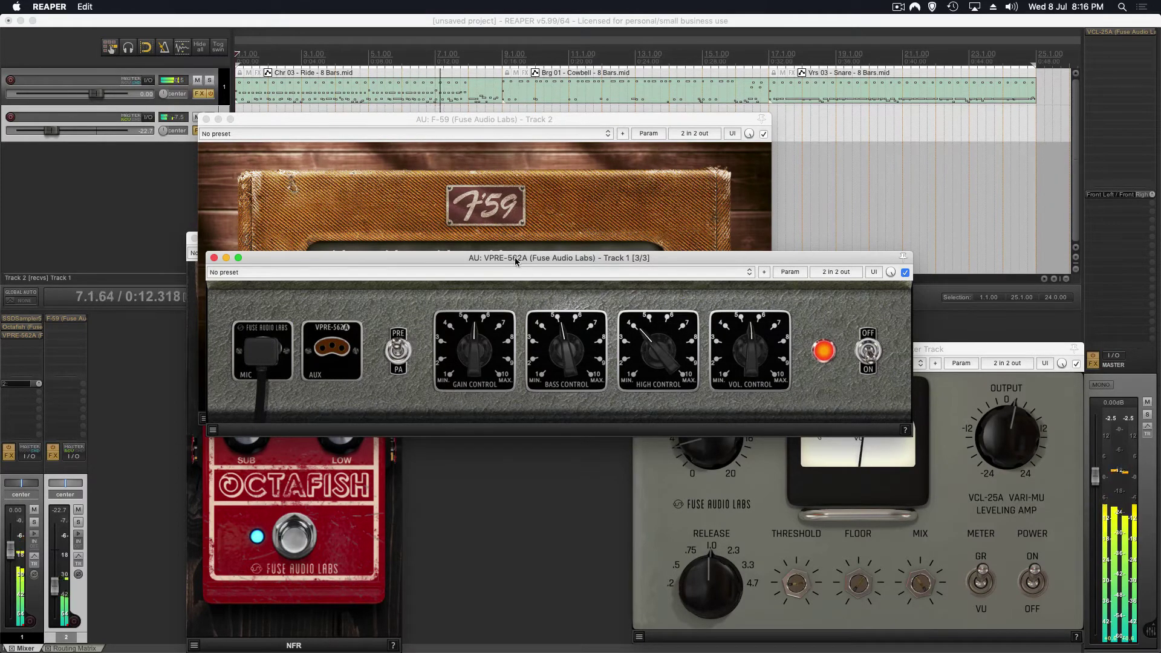
Move the VPRE-562A window aside, create Track 3 and add the AU Bucket-500 delay to it.
drag(514, 256, 715, 127)
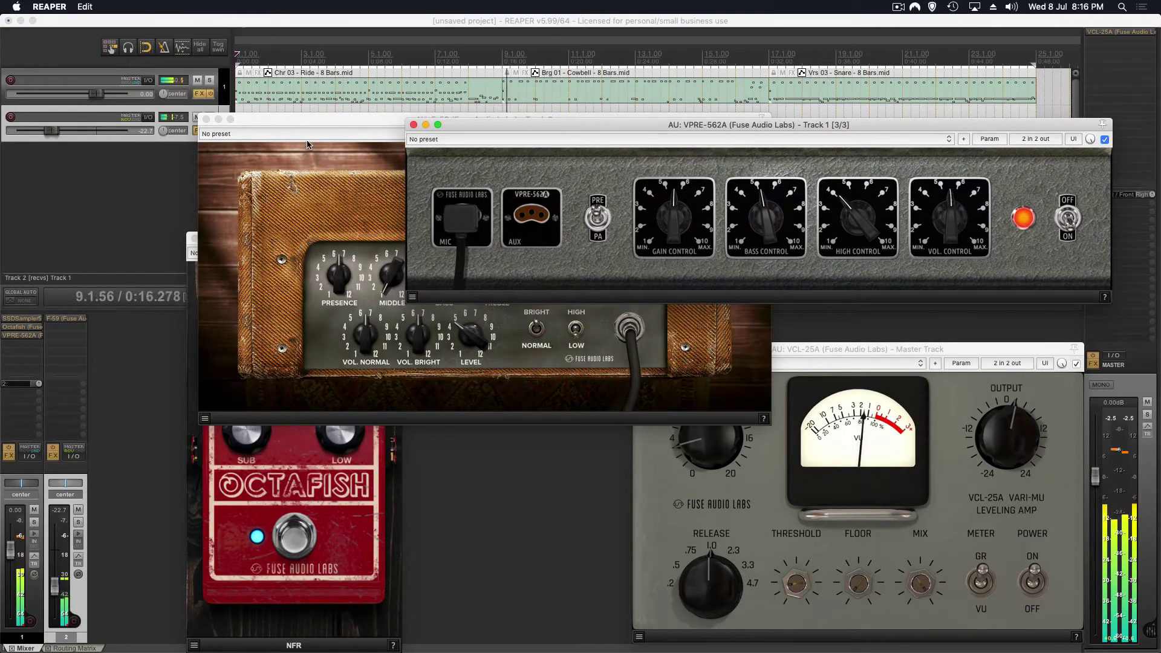
double_click(115, 323)
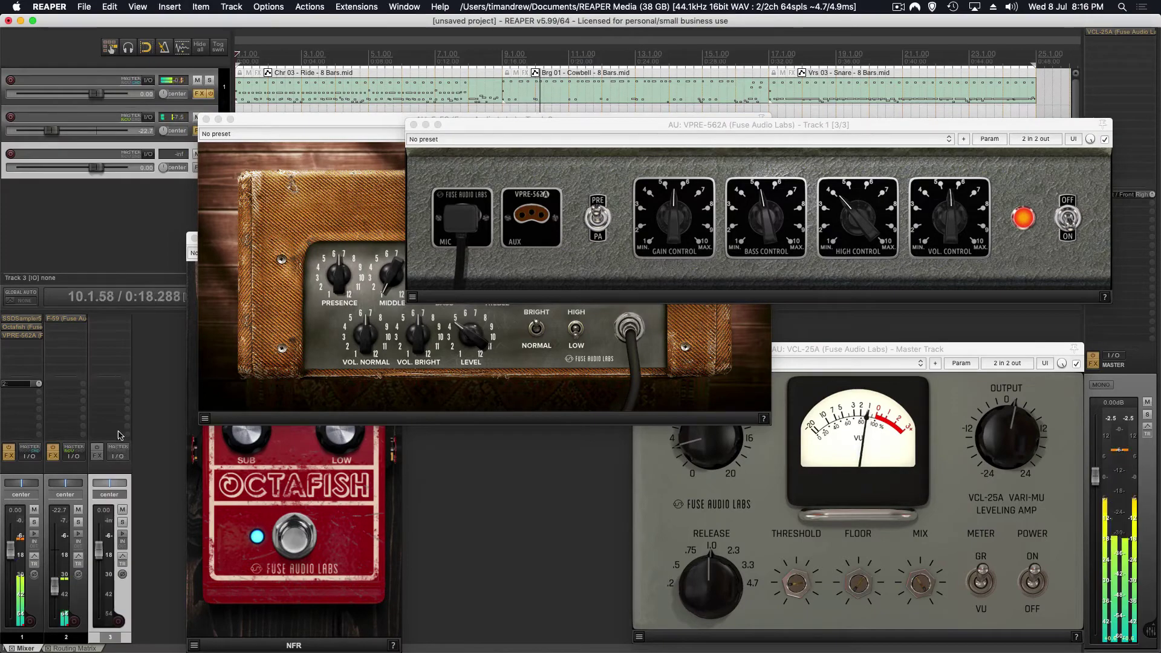
click(115, 323)
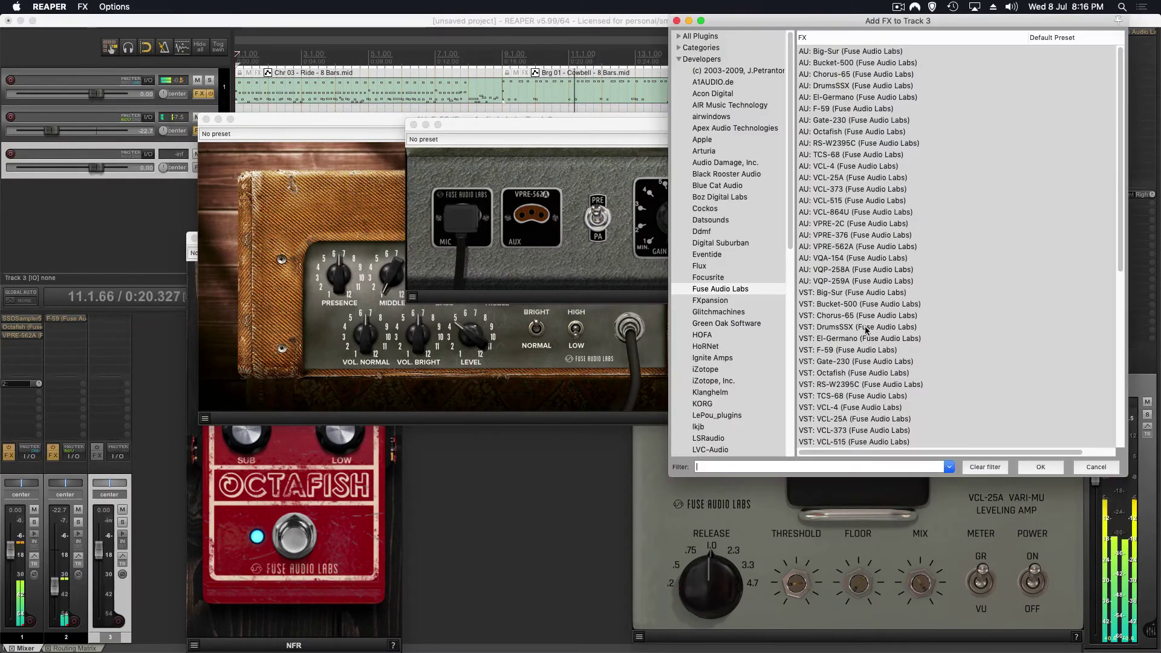
click(822, 64)
double_click(822, 63)
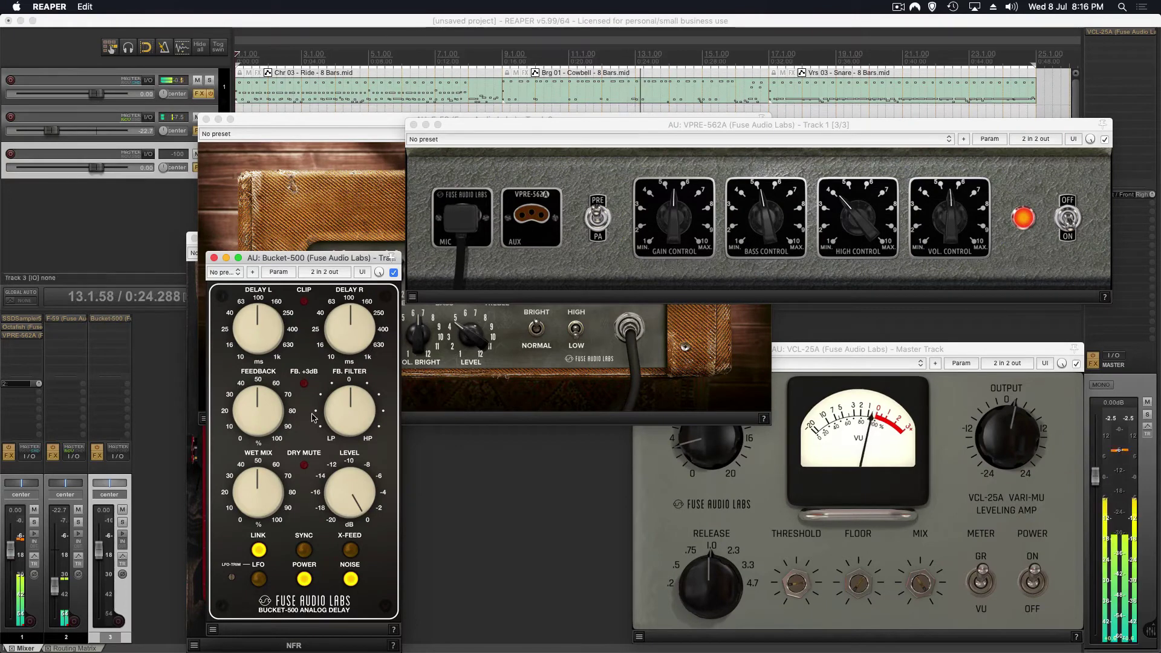
Set the Bucket-500's feedback to 9.2 %, send Track 1 to Track 3, and solo Track 3 at -13.6 dB.
mouse_move(256, 411)
drag(256, 411, 257, 458)
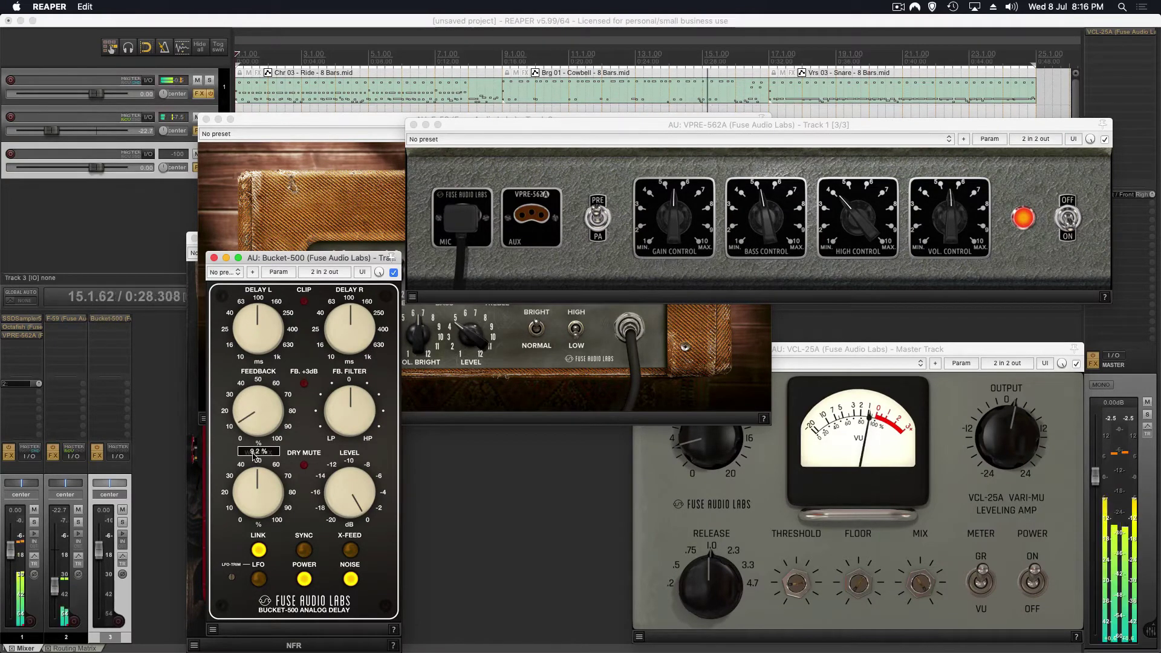
drag(97, 551, 98, 573)
drag(87, 425, 100, 417)
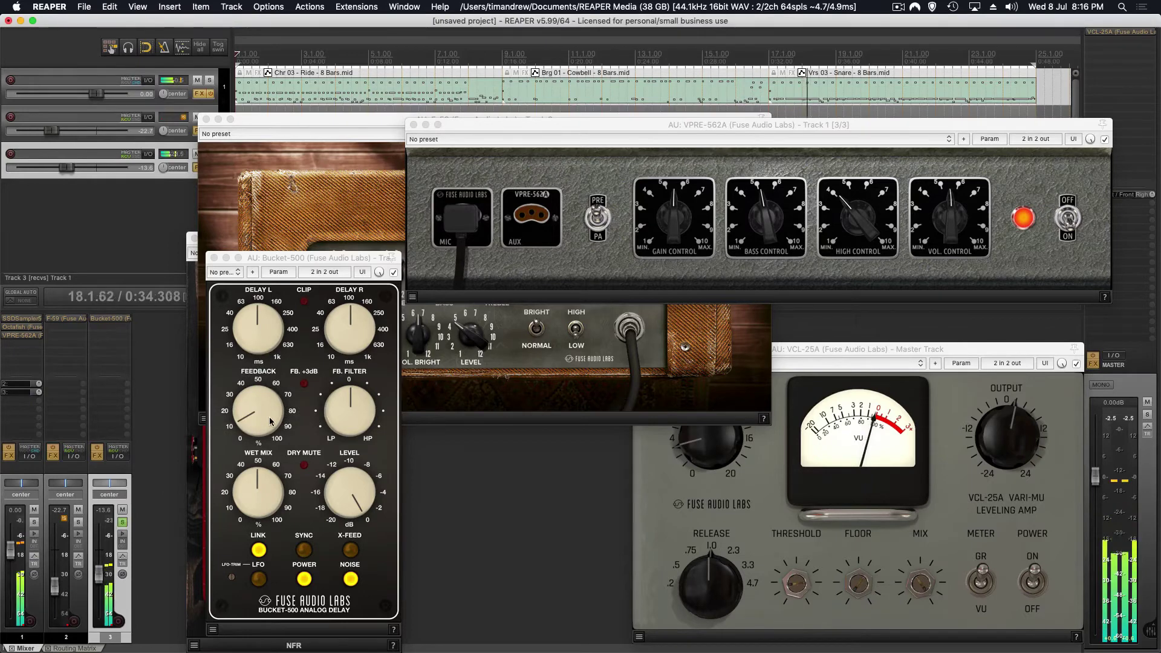
Shorten the Bucket-500's linked delay time slightly, lower its level to about -4 dB and enable X-Feed.
drag(258, 329, 259, 332)
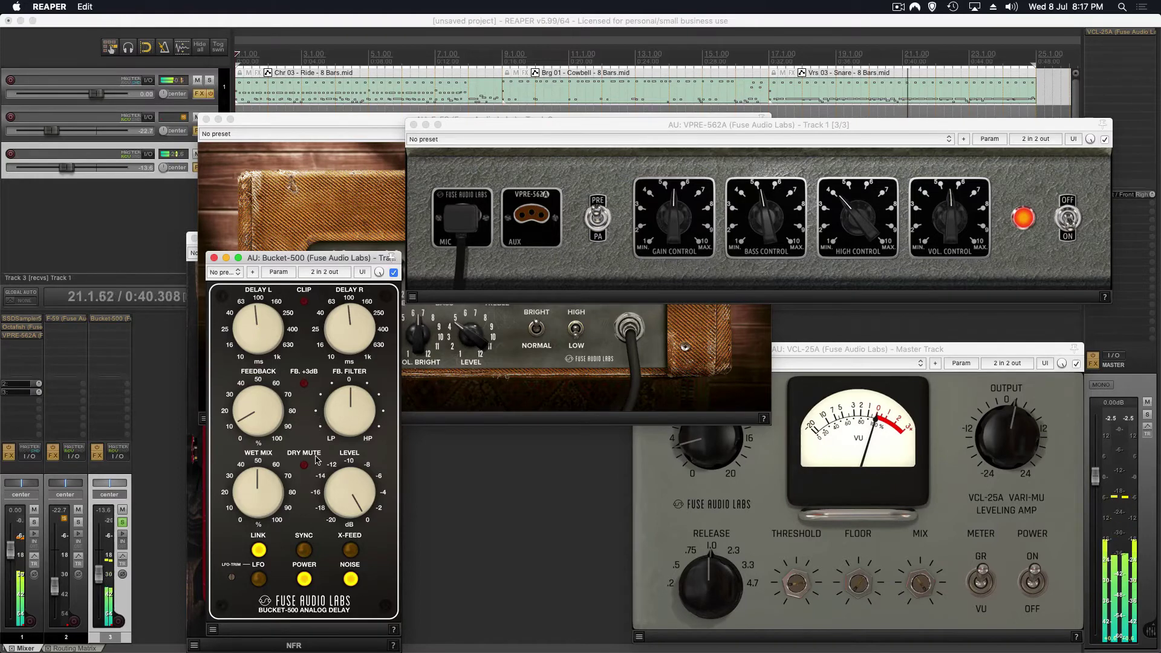
click(341, 486)
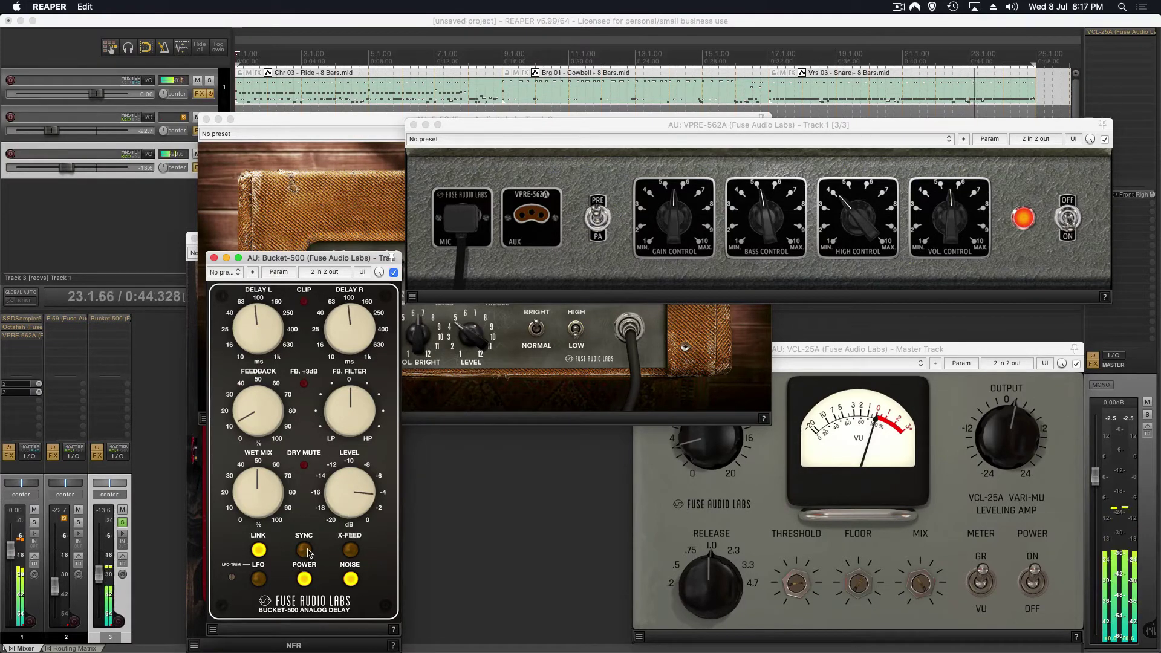
click(350, 552)
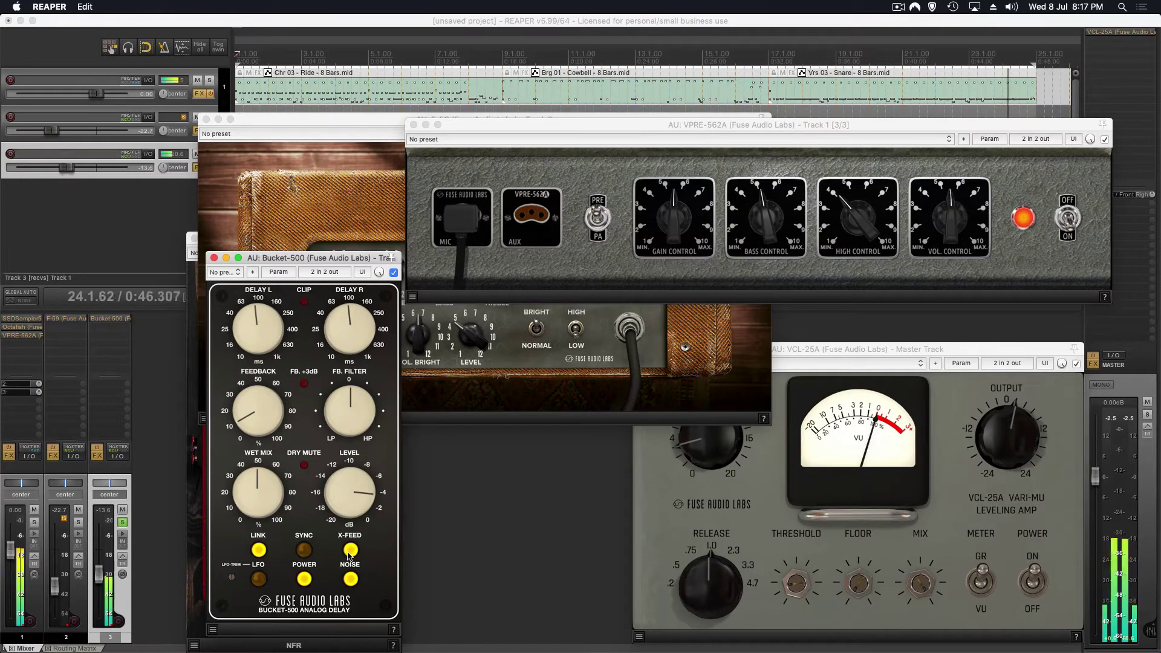
Enable Dry Mute on the Bucket-500, unsolo Track 3 and lower its volume to -24.9 dB.
click(304, 466)
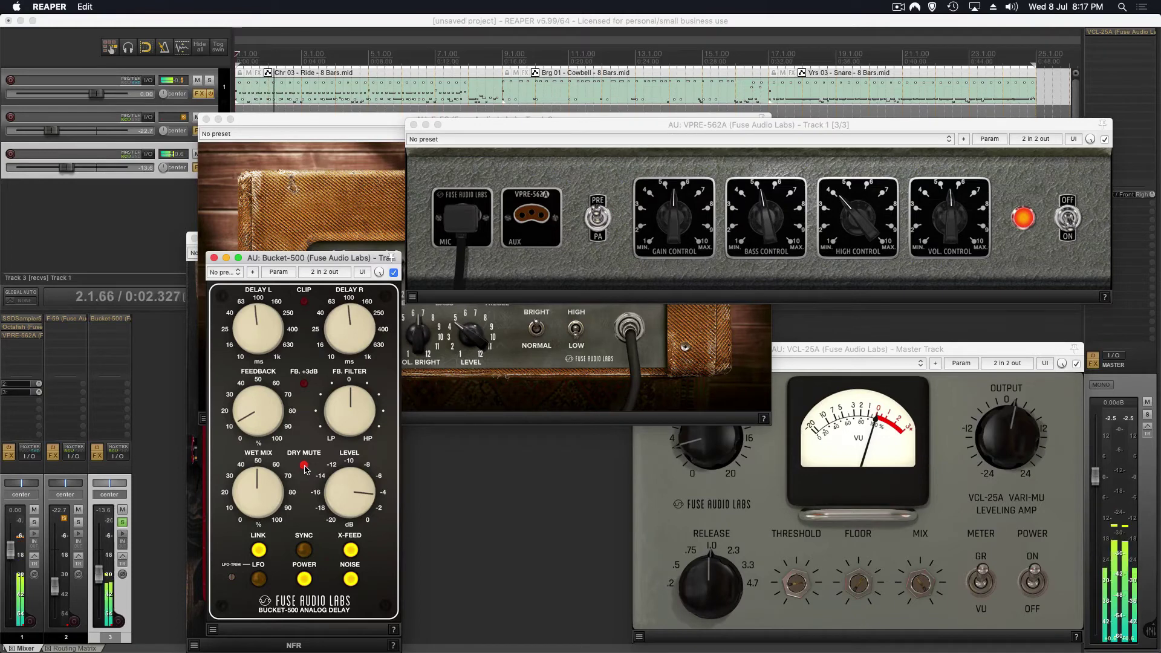
click(304, 466)
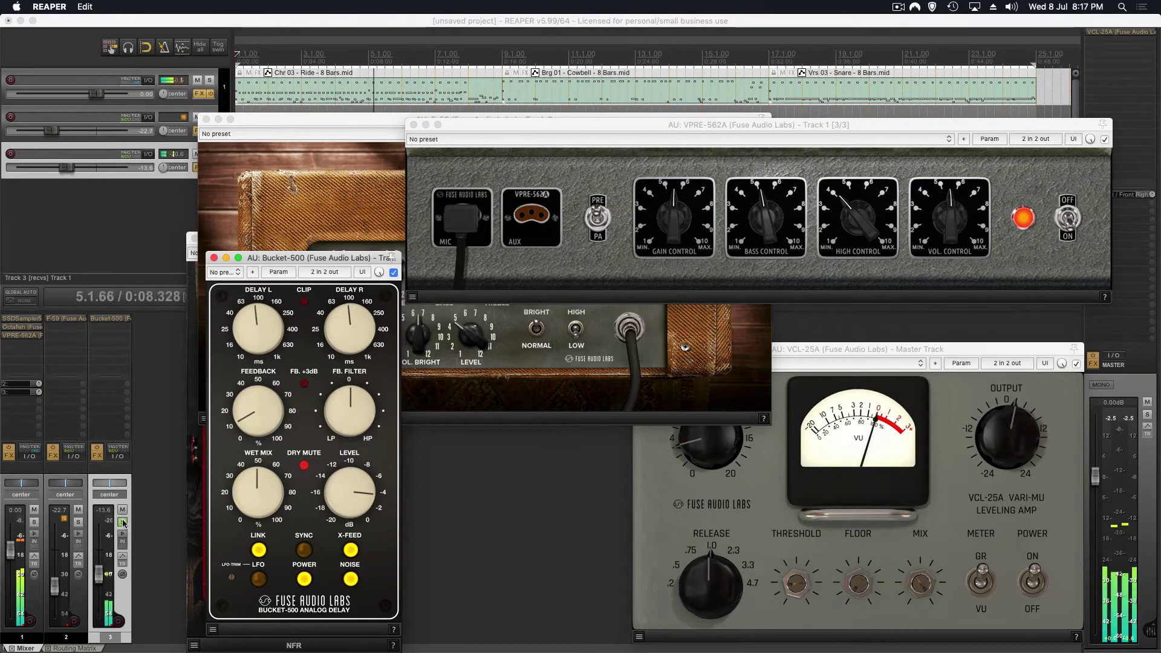
click(100, 580)
drag(100, 579, 100, 594)
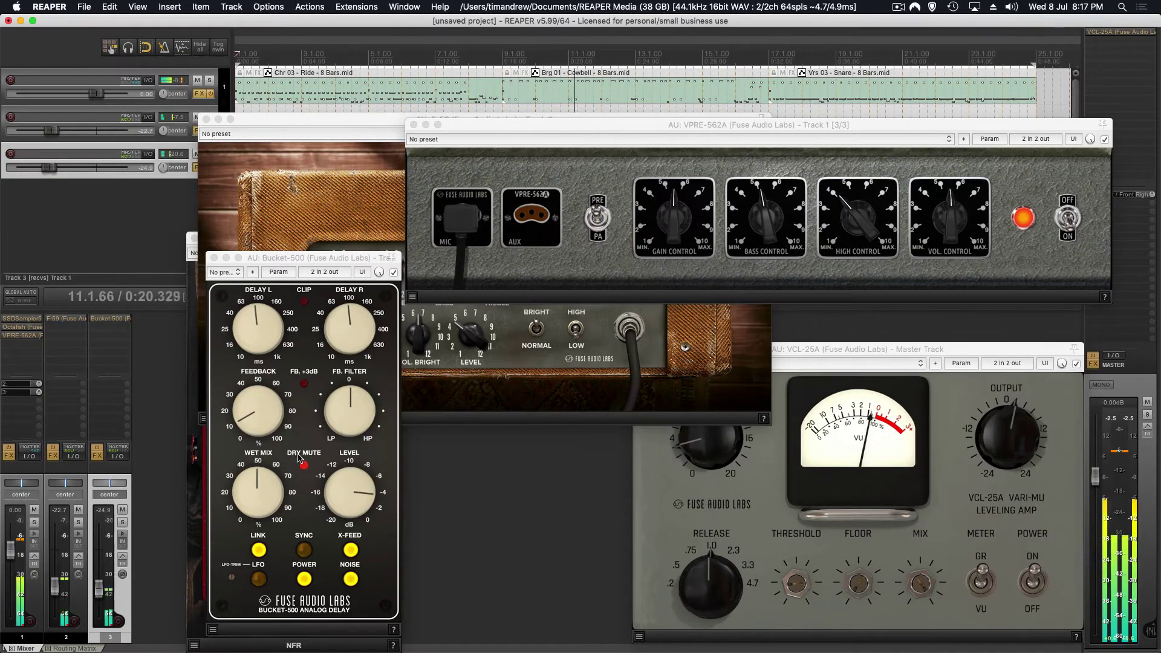
Rearrange the Bucket-500 and F-59 windows, and bring the VPRE-562A, Octafish and Bucket-500 windows forward.
drag(286, 260, 493, 293)
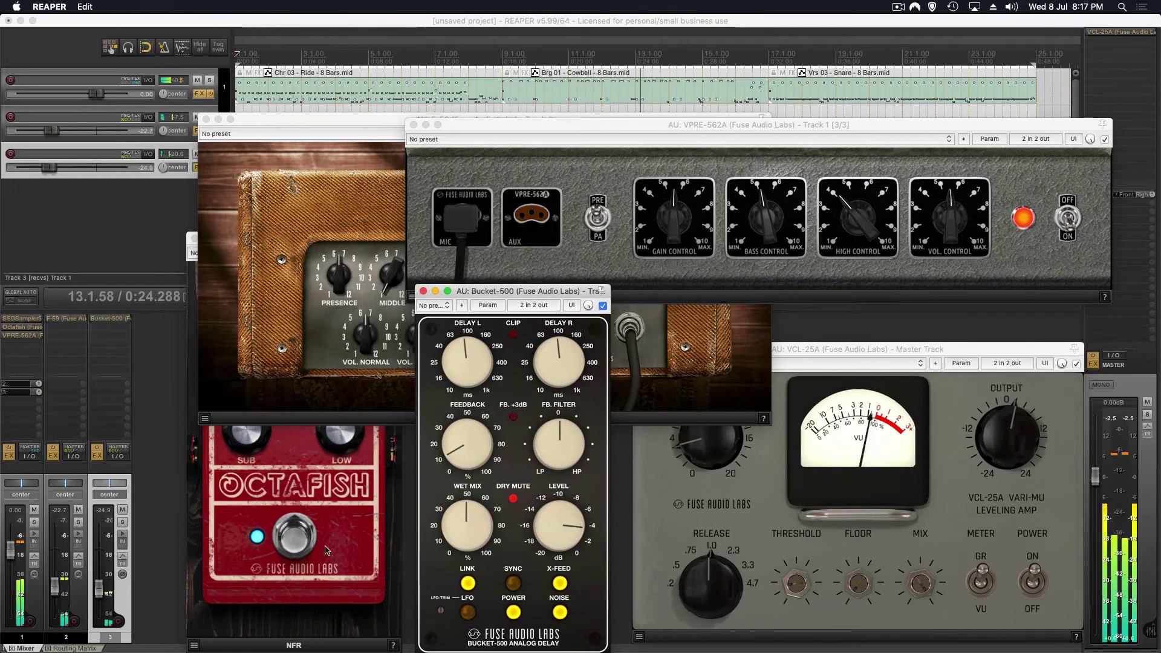
click(296, 514)
drag(322, 120, 124, 12)
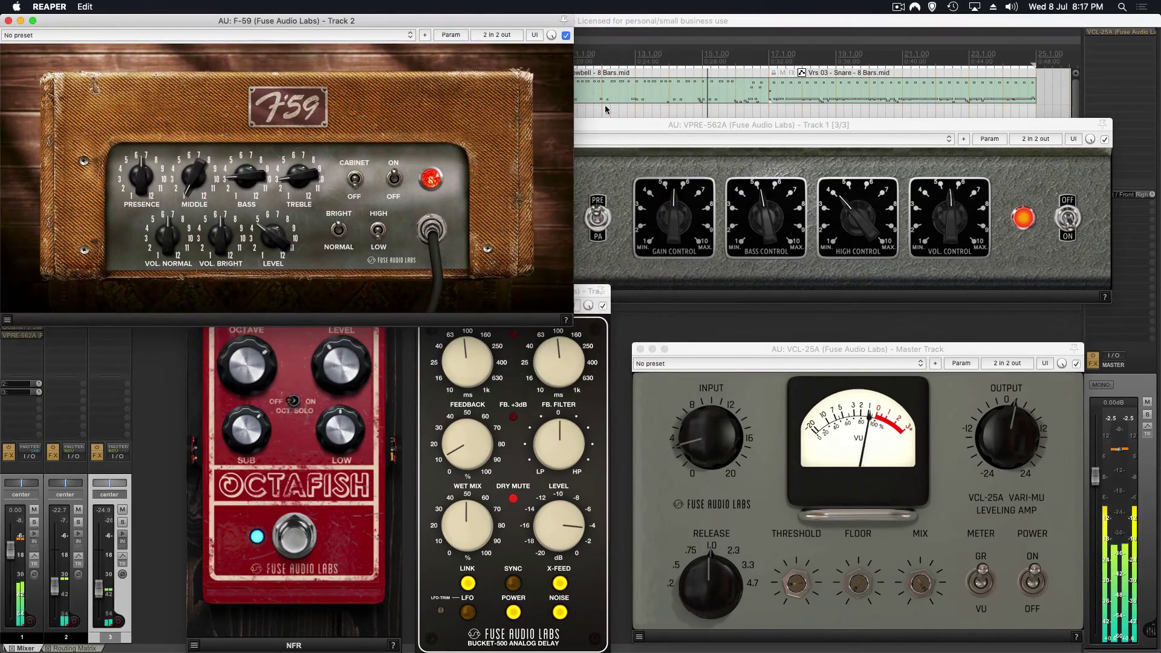
click(605, 126)
click(404, 350)
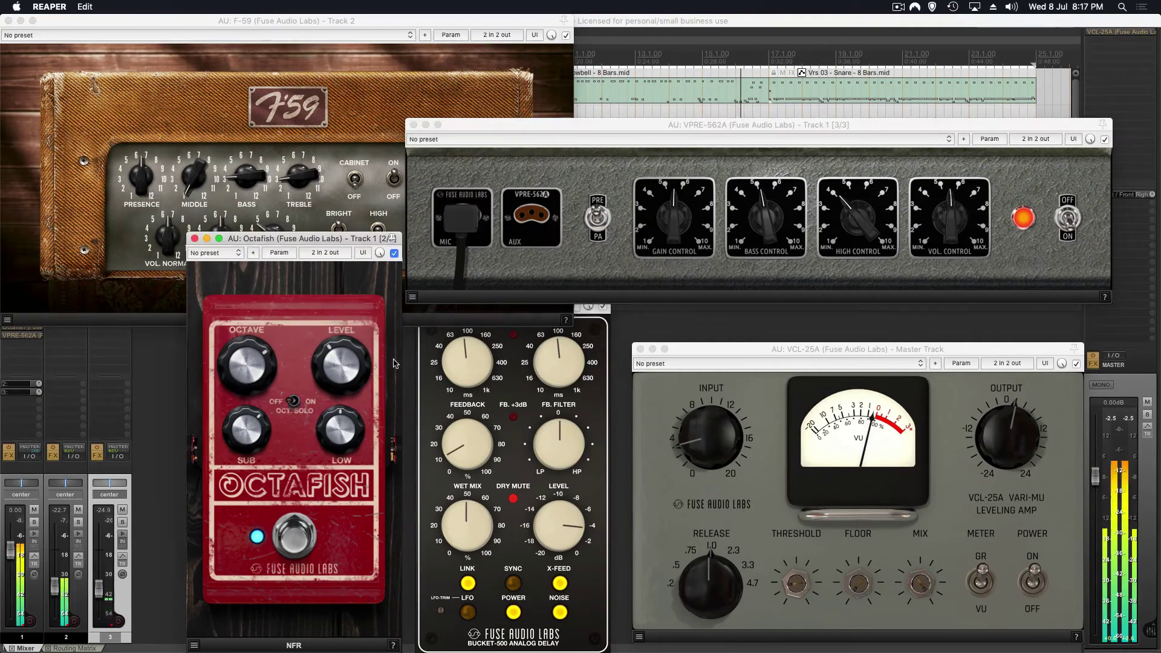
click(441, 342)
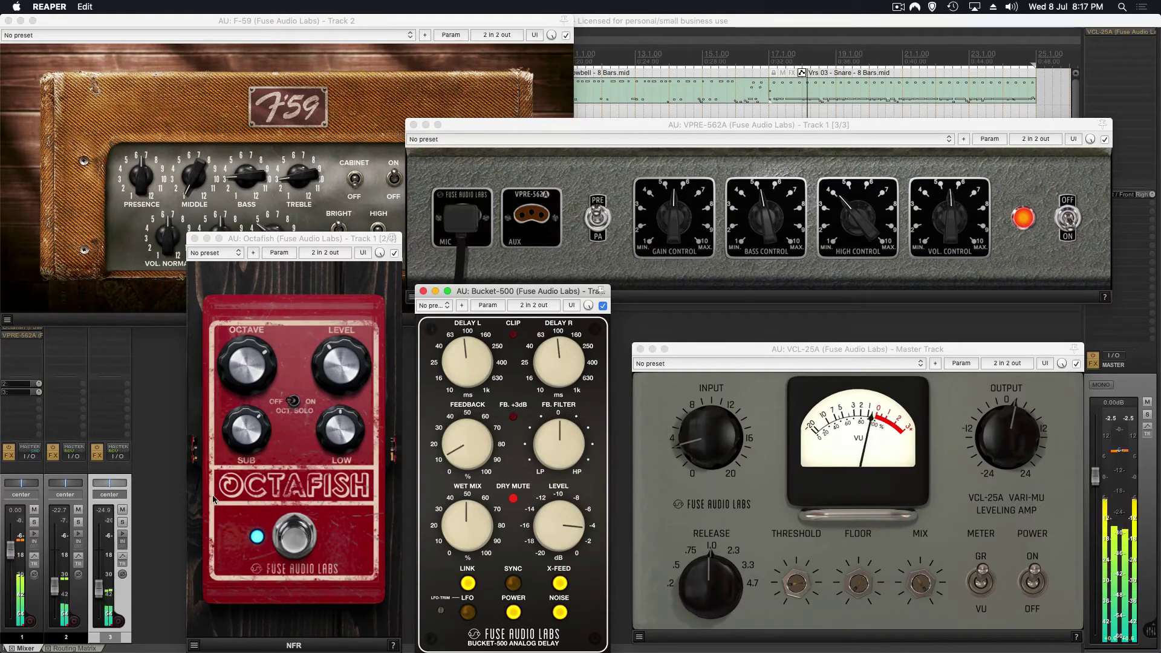
Compare the mix with Tracks 2 and 3 muted and unmuted.
click(78, 511)
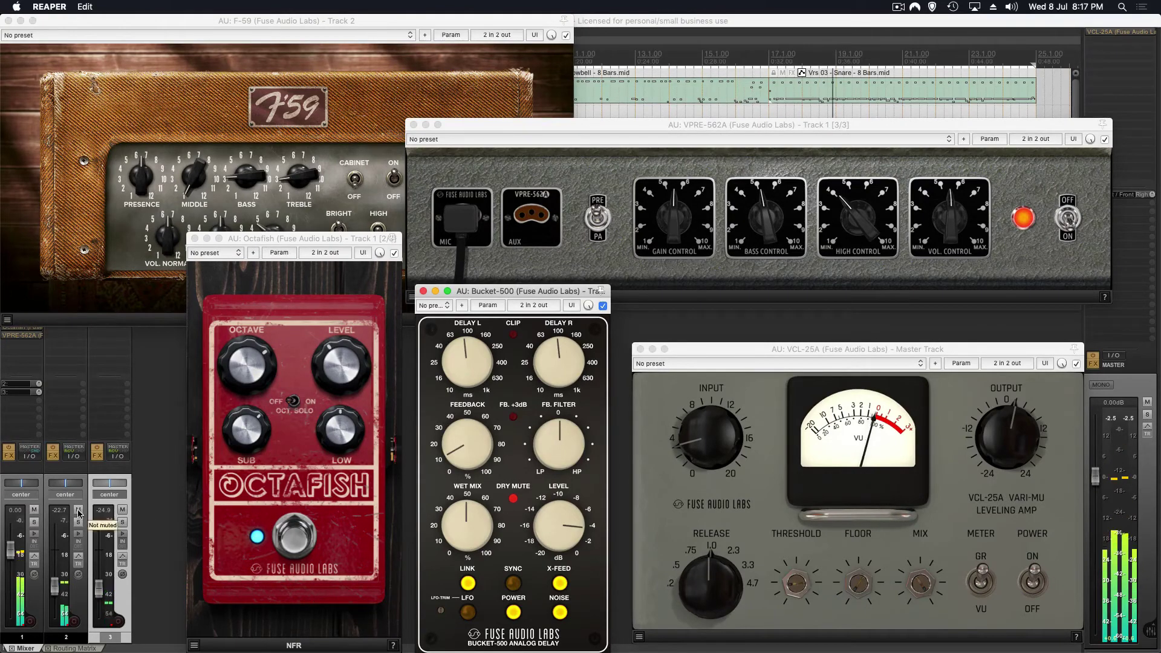
click(122, 510)
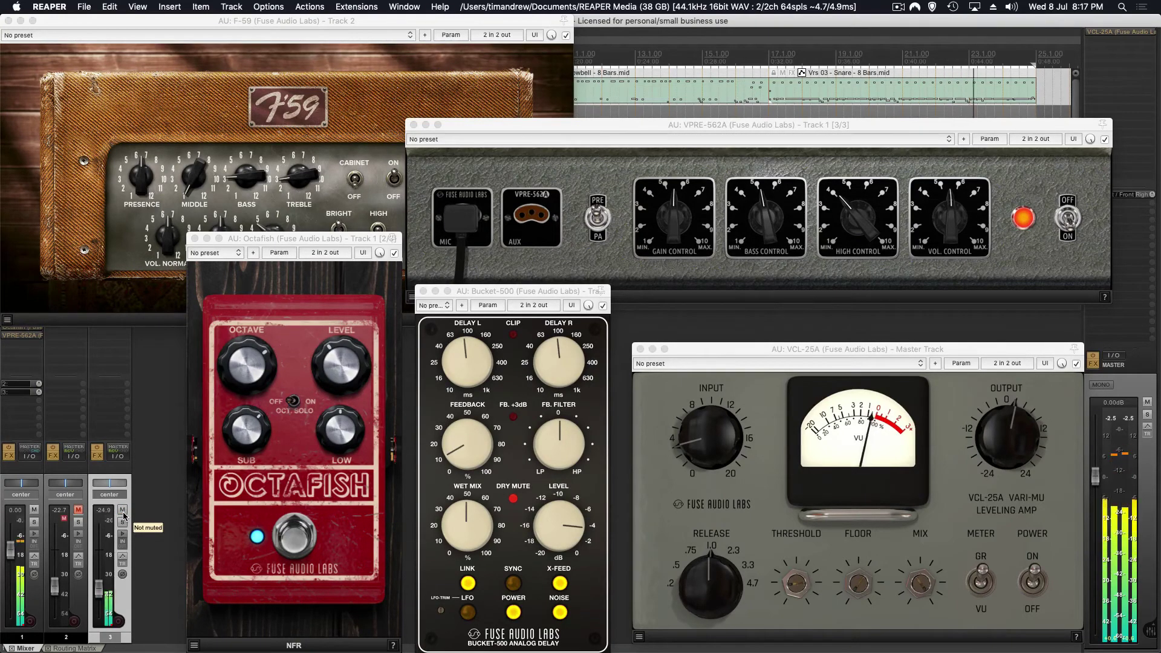
click(78, 511)
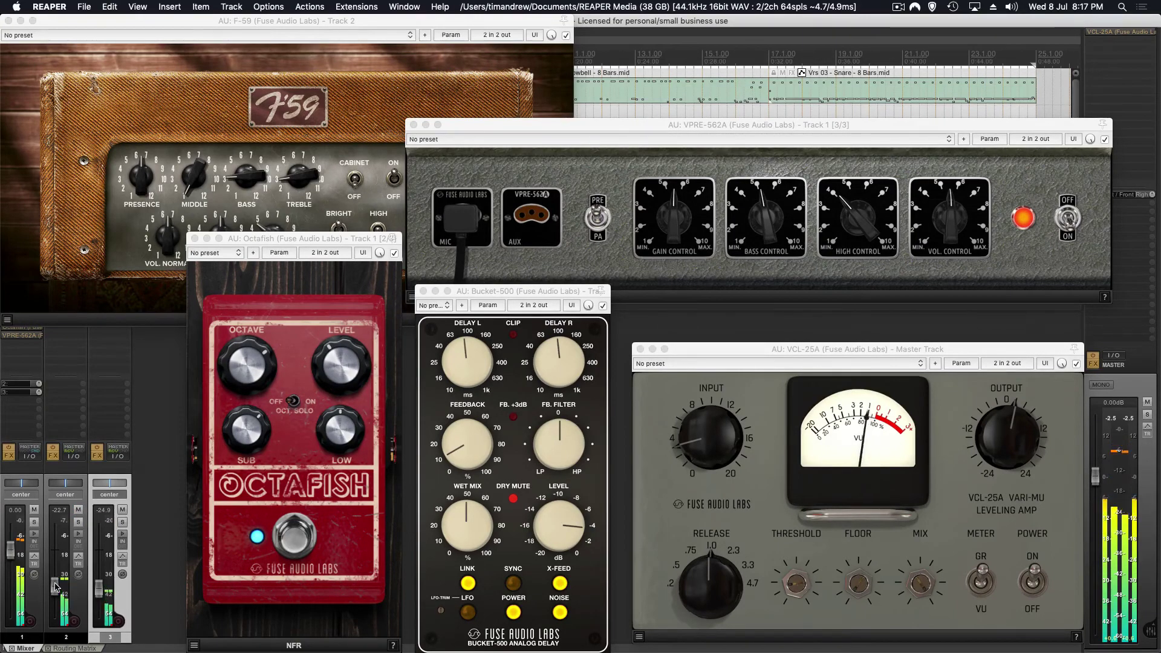
Rebalance the parallel tracks, setting Track 2's volume to -20.7 dB and Track 3's to -17.0 dB.
drag(56, 586, 57, 583)
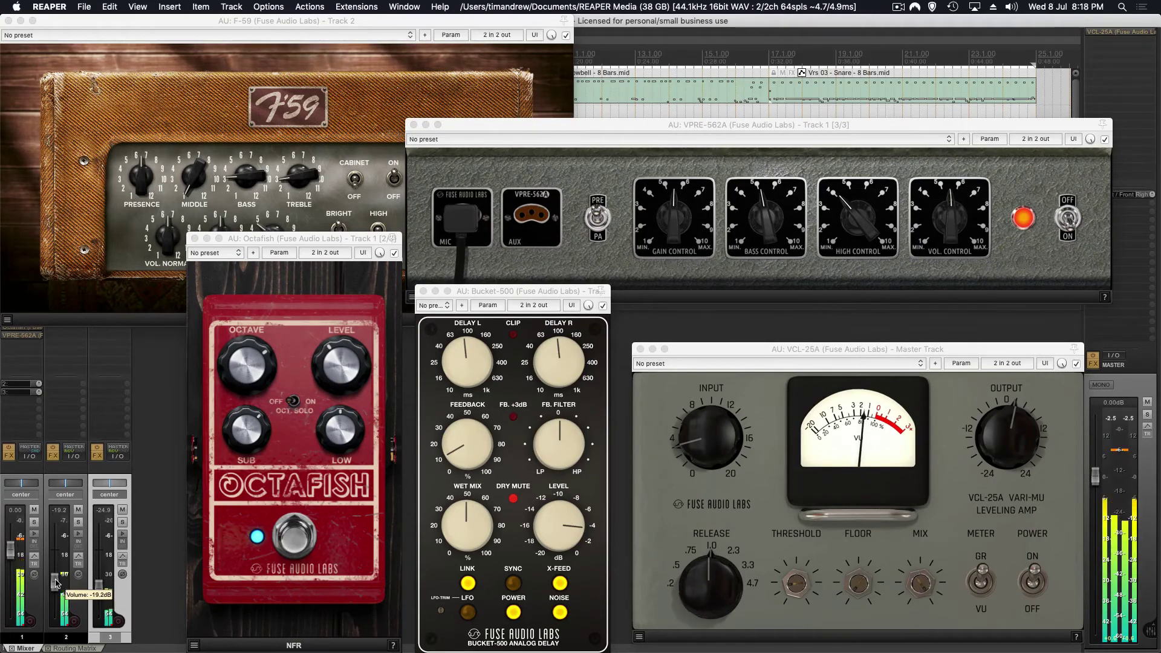
drag(55, 583, 56, 585)
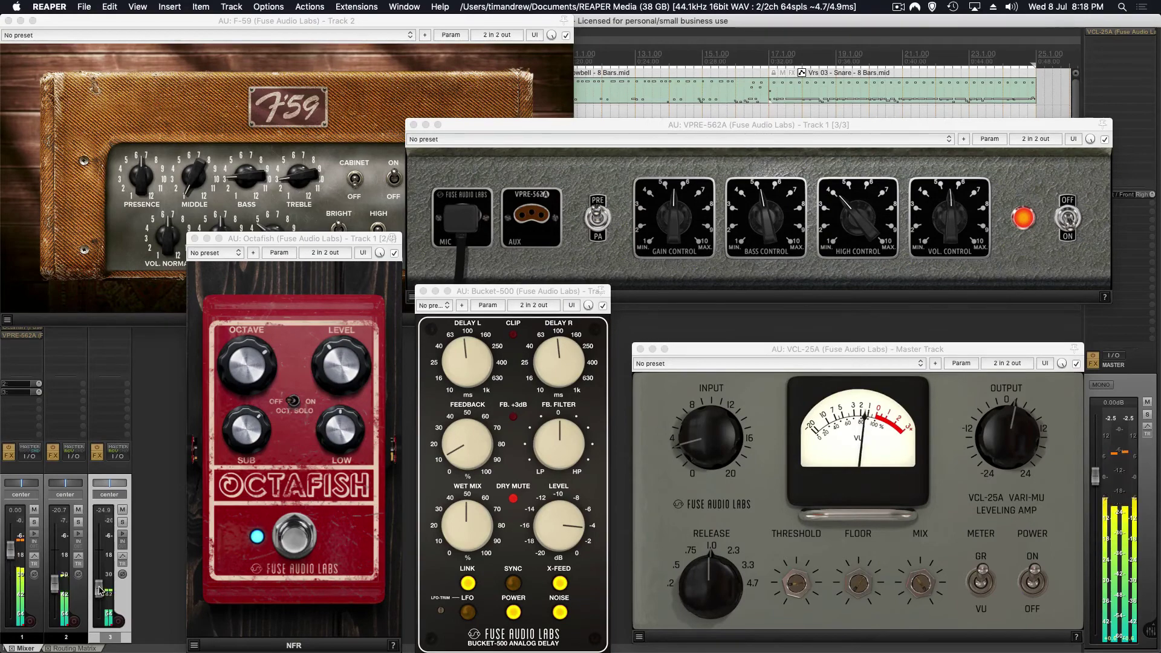
drag(100, 590, 104, 578)
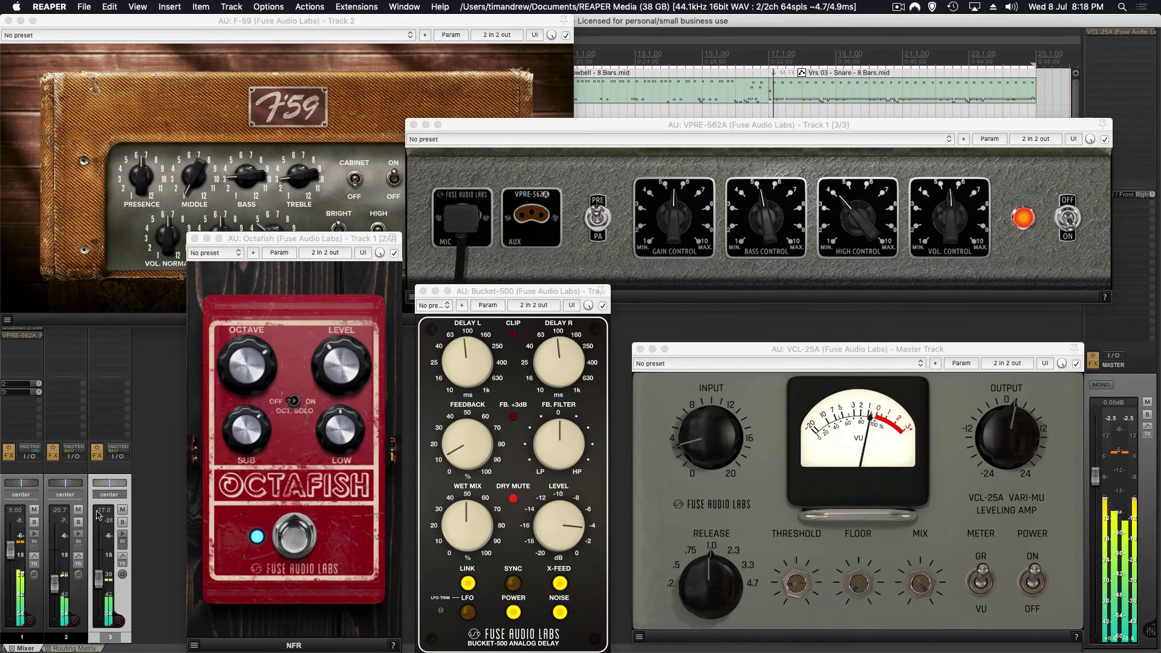
Mute Tracks 2 and 3, and compare Track 1 with its whole FX chain bypassed and engaged.
click(123, 510)
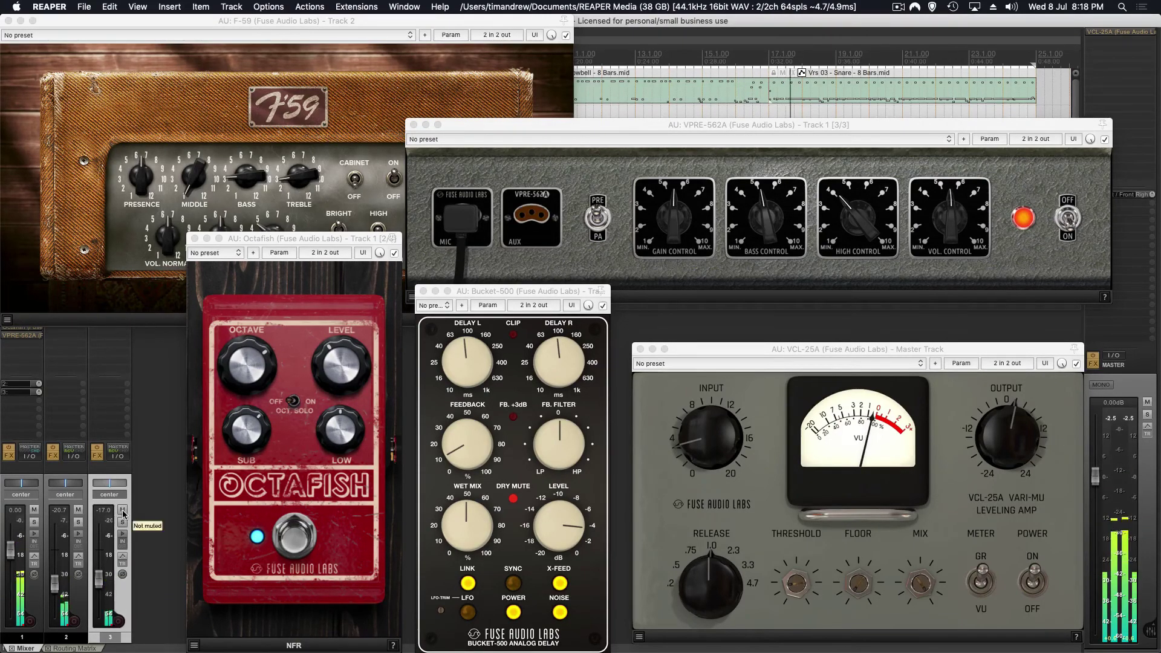
click(78, 510)
click(9, 450)
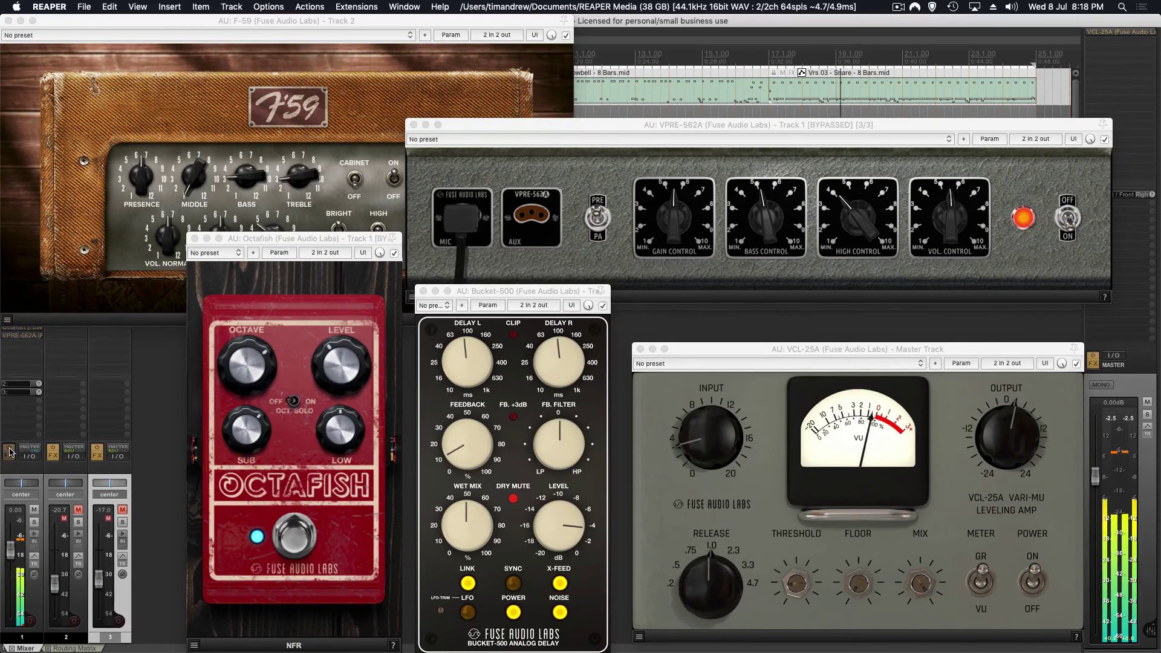
click(10, 450)
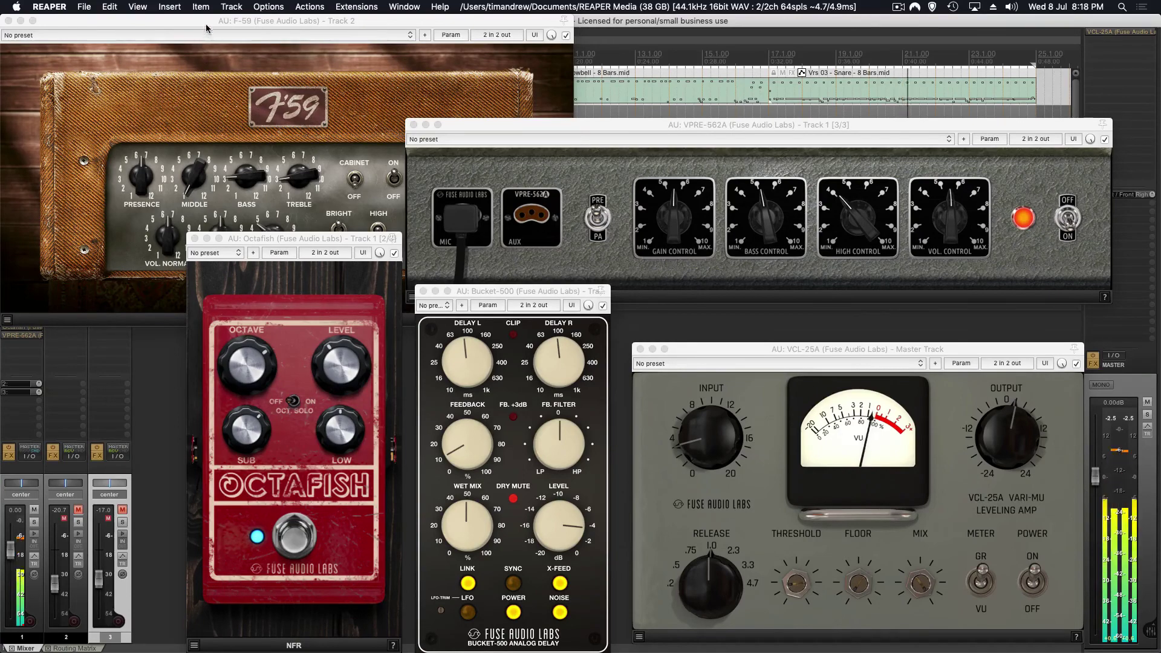
Uncover Track 1's inserts, compare it with the Octafish and VPRE-562A bypassed and engaged, and bring the VPRE-562A window to the front.
drag(208, 21, 243, 21)
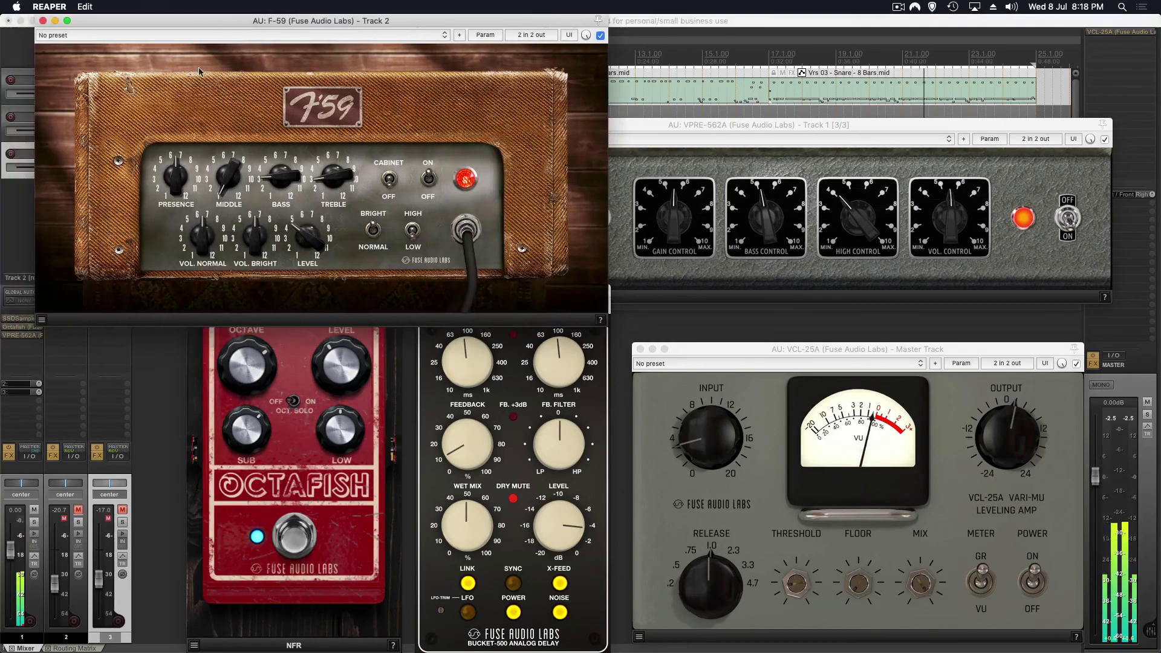
click(9, 334)
shift+click(9, 334)
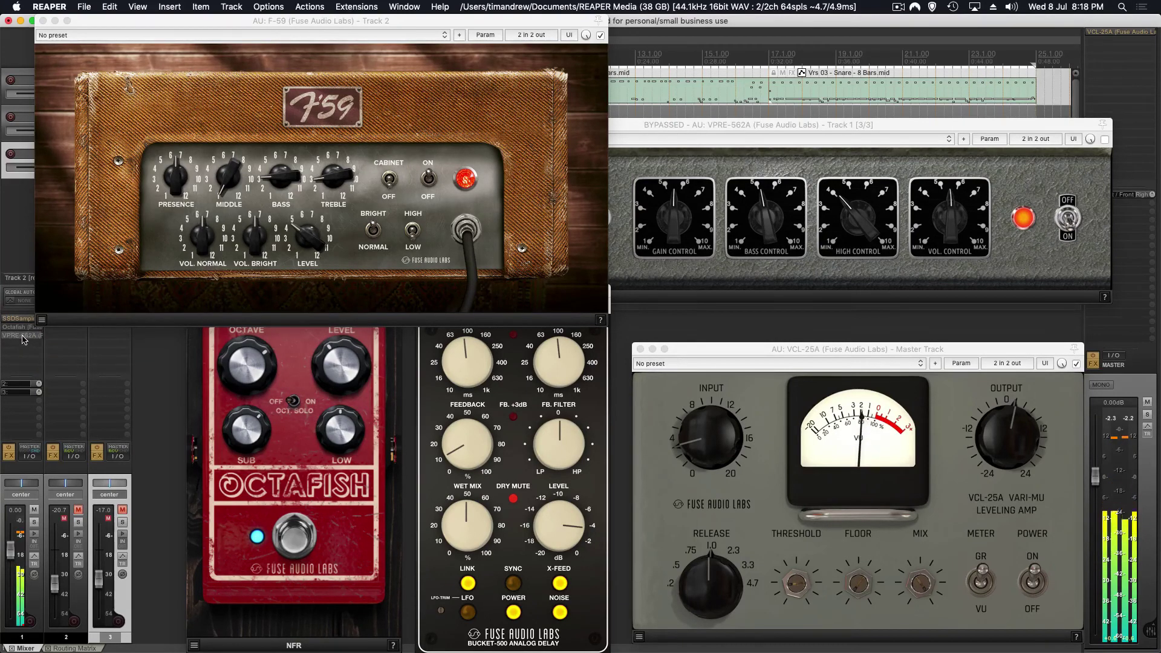
shift+click(22, 337)
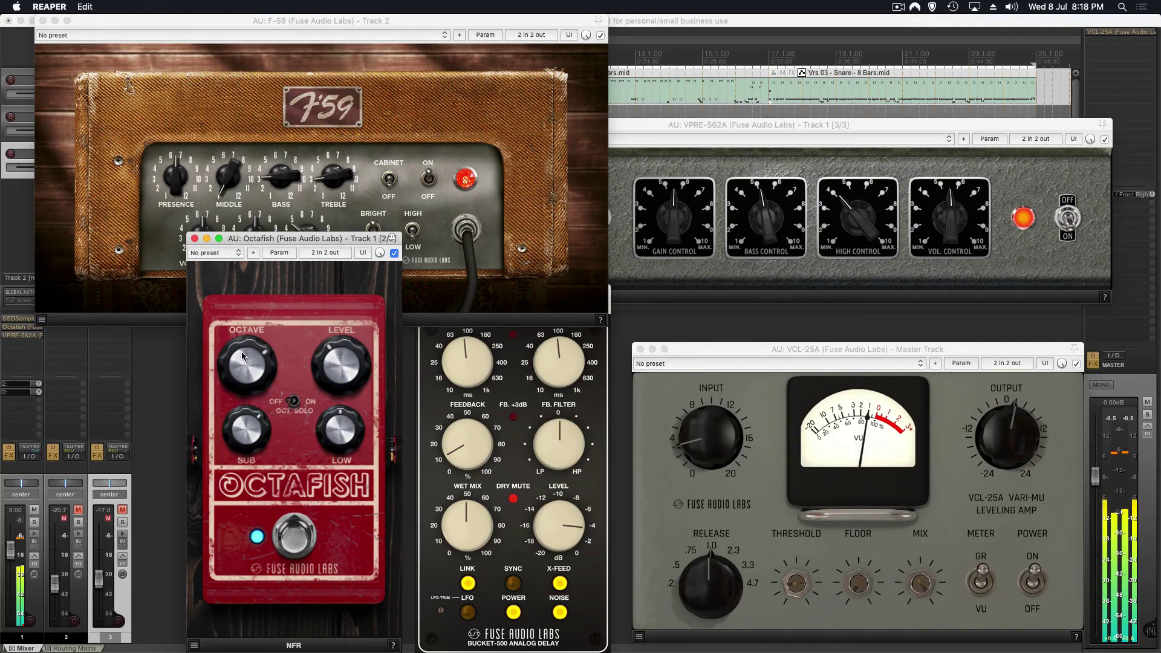
click(790, 122)
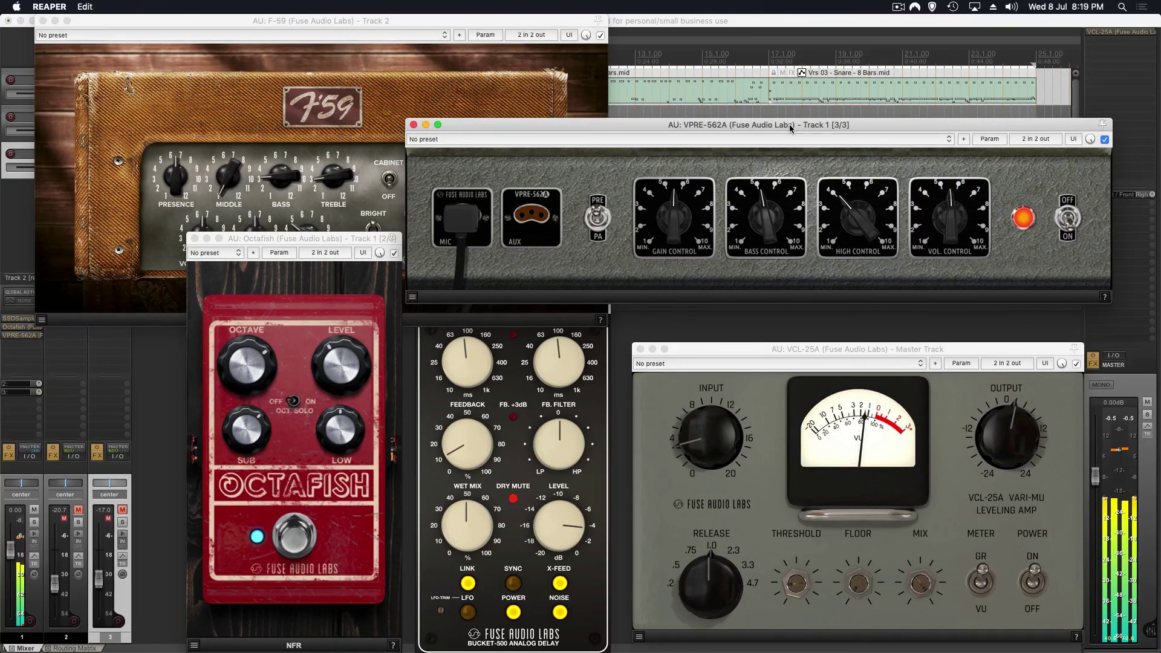